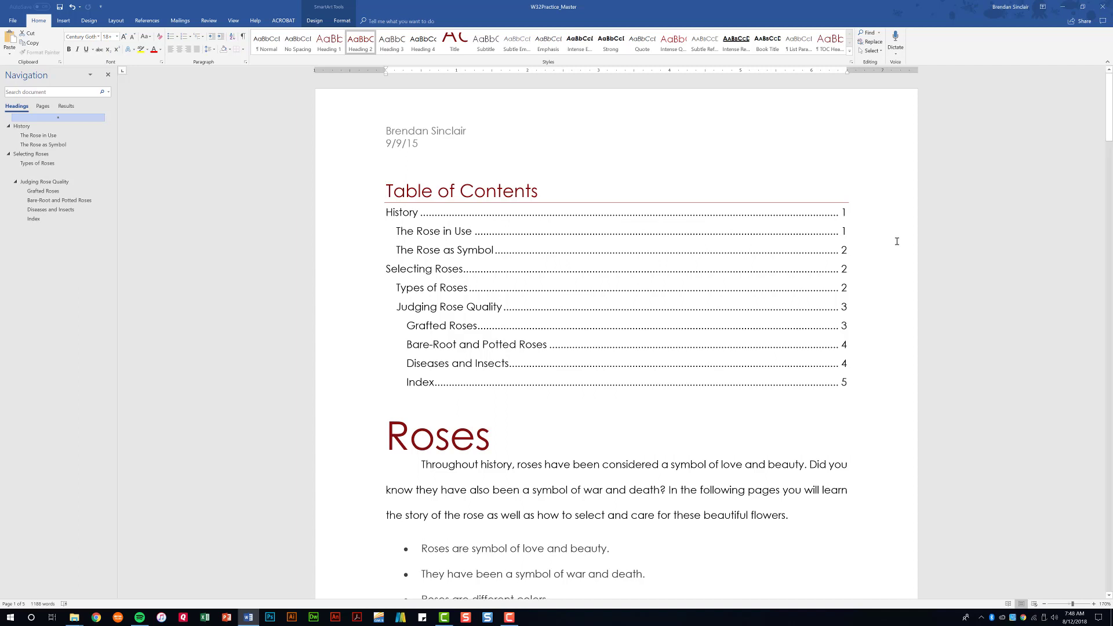
Switch the ribbon to the Design options for the Rose report.
left_click(89, 20)
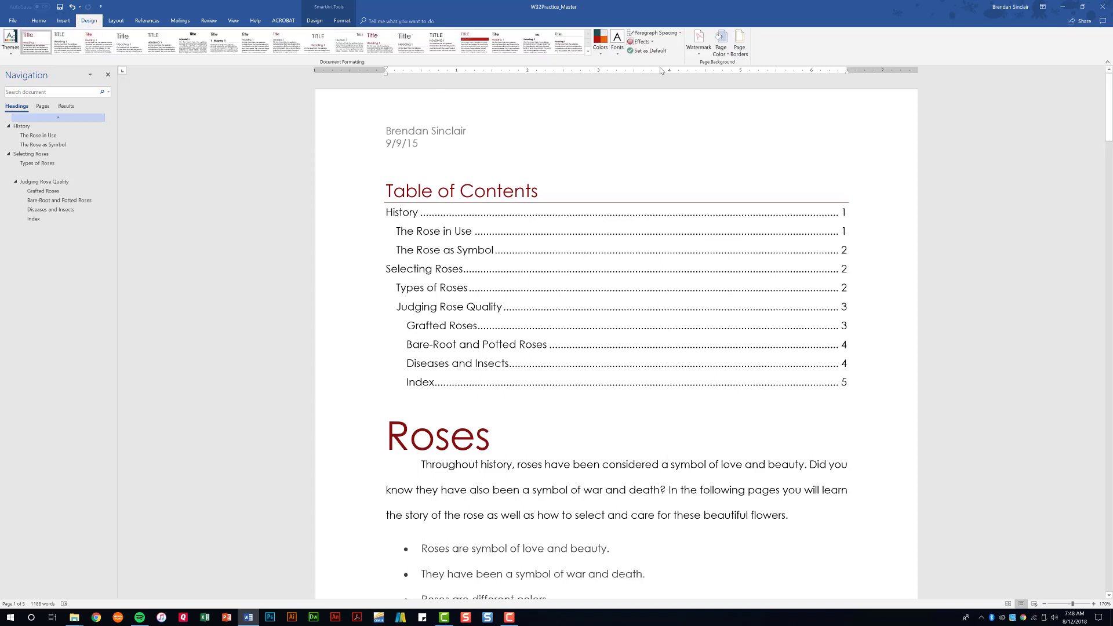
Add the Mariner Logo Best Version picture as a custom watermark with Washout unchecked.
left_click(700, 51)
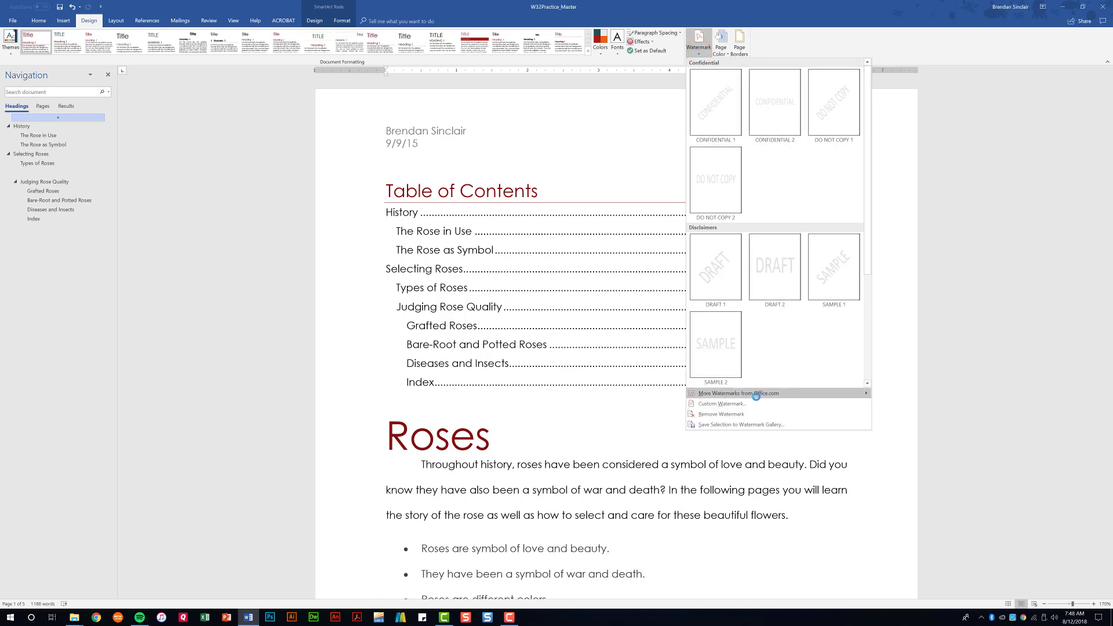
left_click(729, 406)
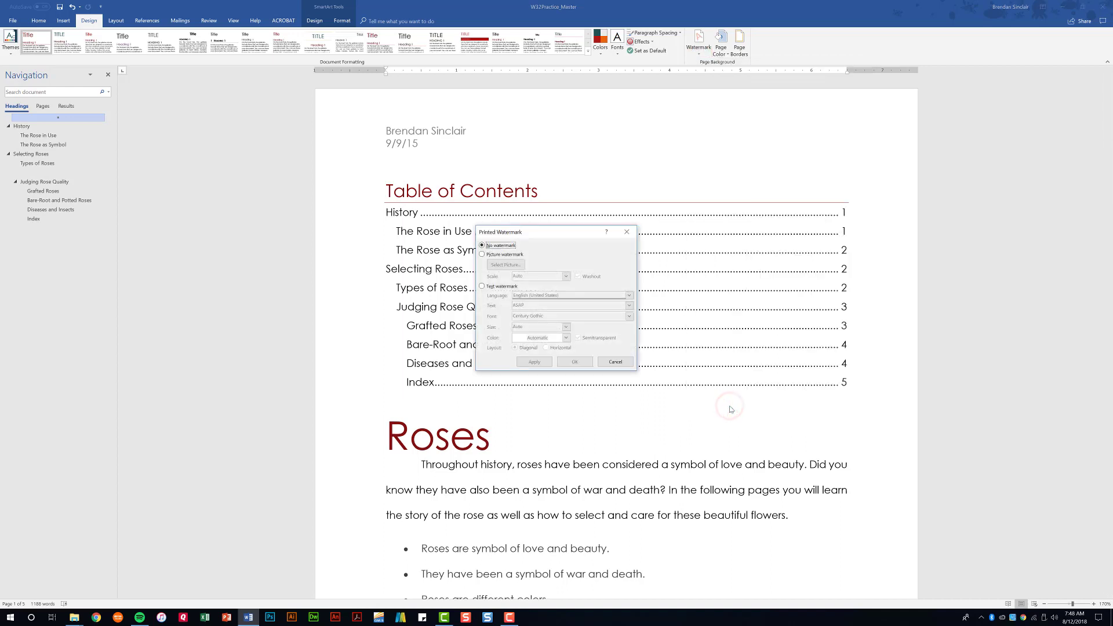
left_click(626, 232)
left_click(705, 52)
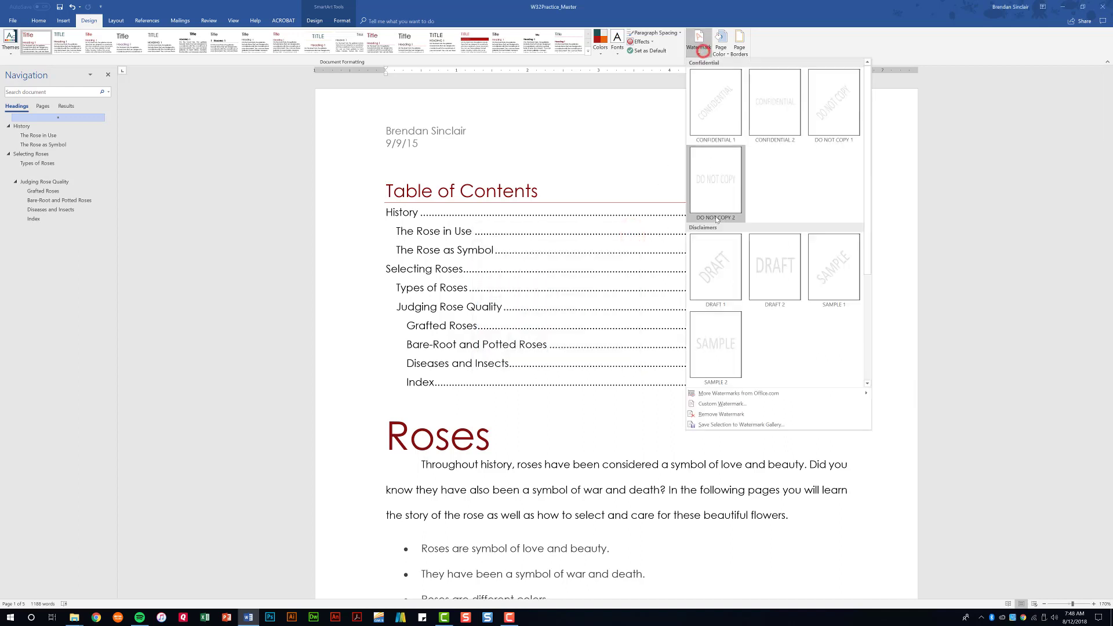
left_click(757, 409)
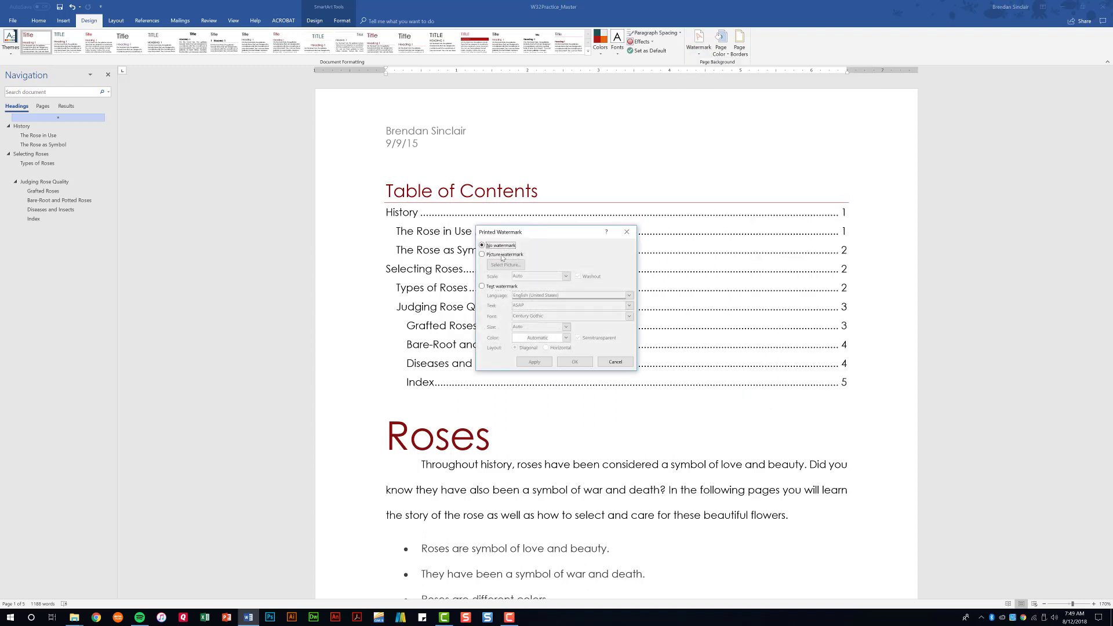
left_click(511, 255)
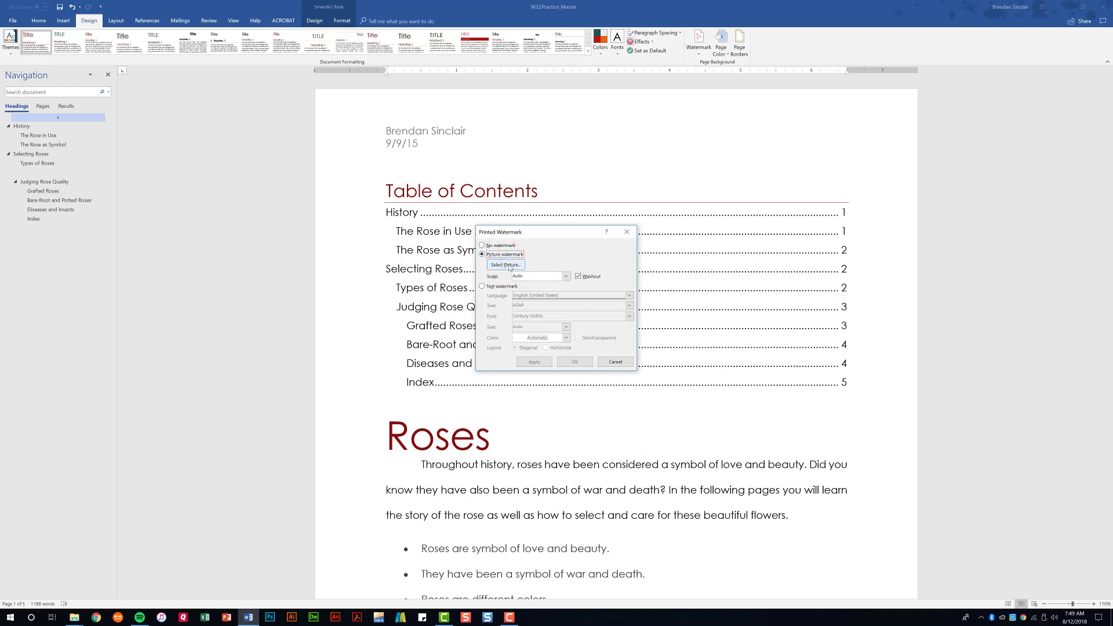
left_click(506, 265)
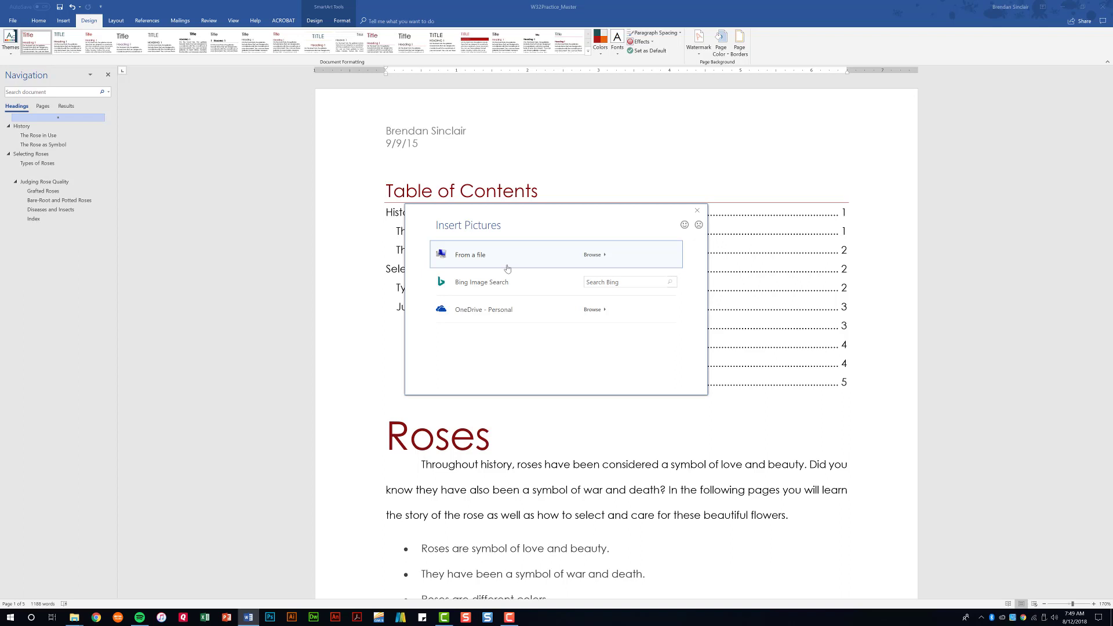
left_click(608, 258)
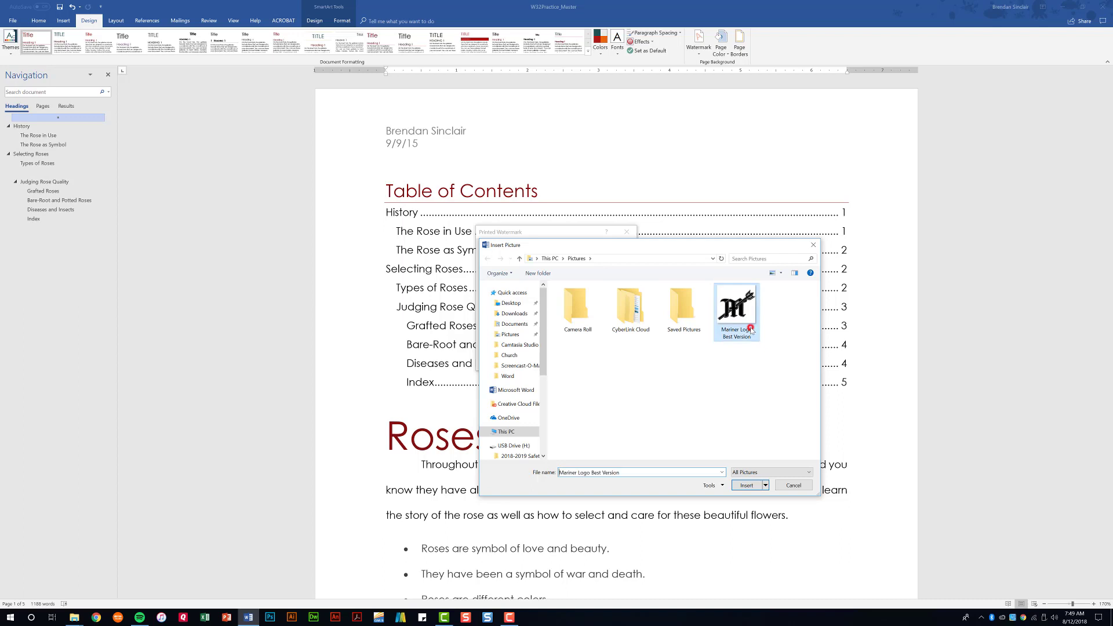
double_click(748, 327)
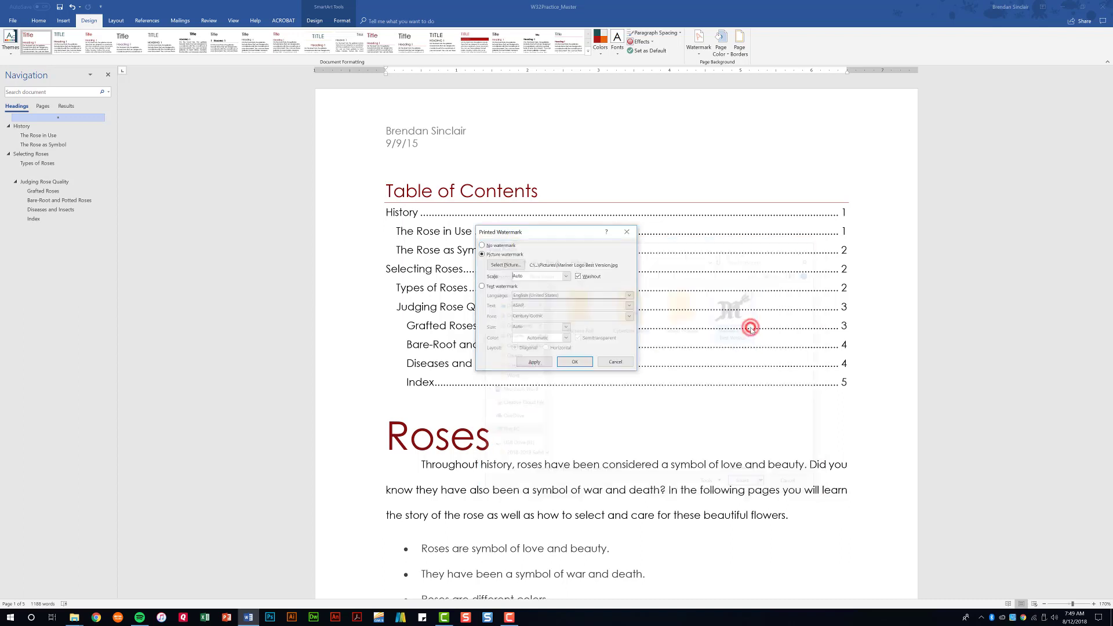
left_click(565, 275)
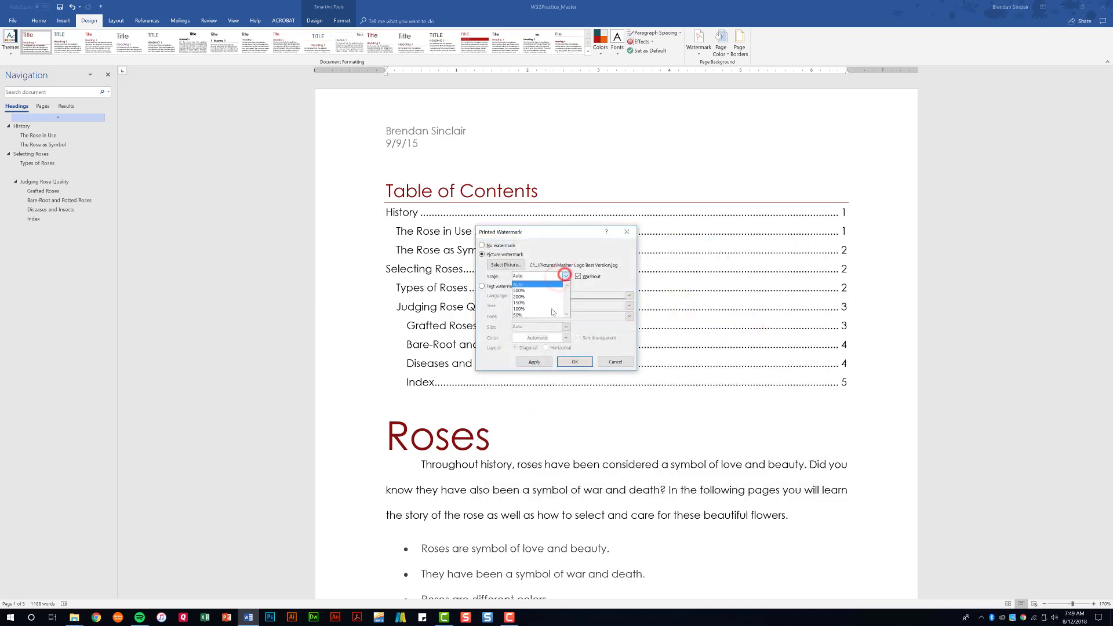
left_click(578, 276)
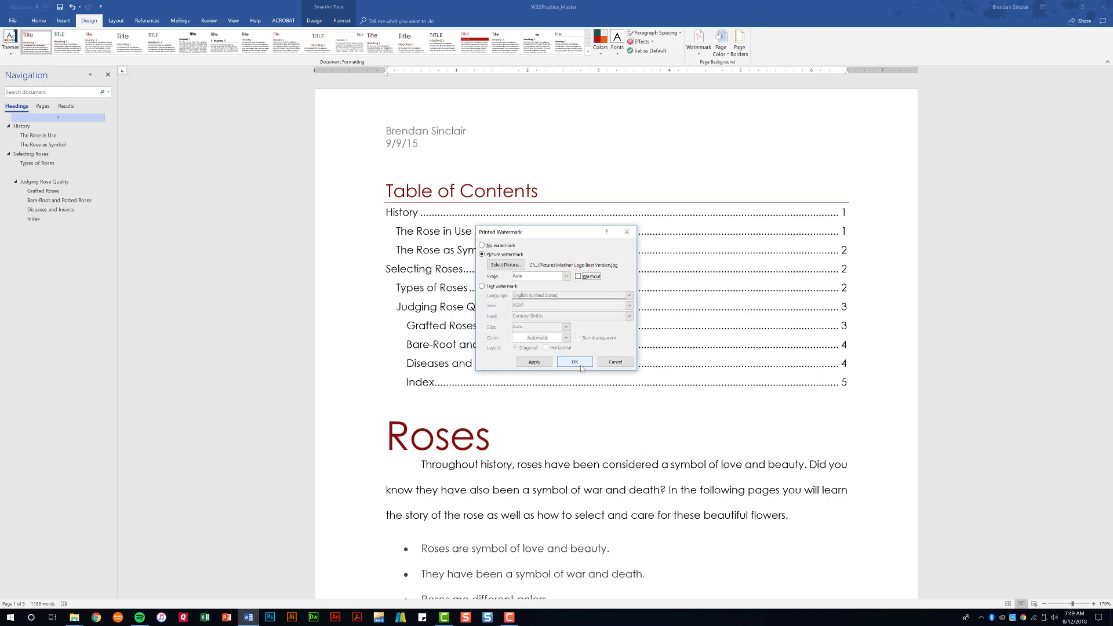
left_click(581, 367)
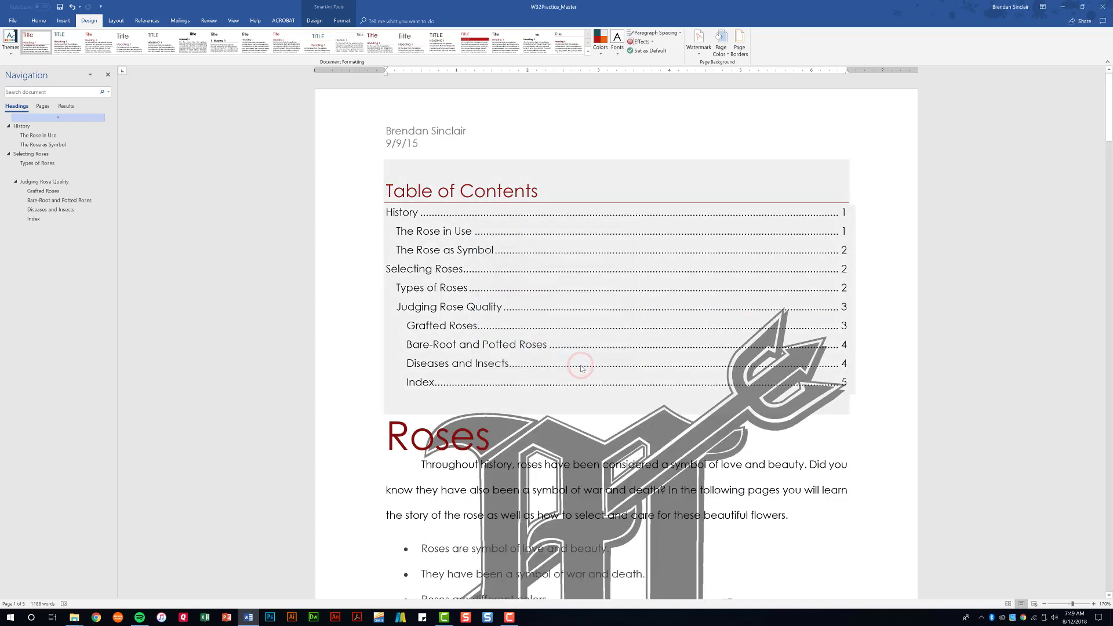
Give the four Roses list items a new picture bullet using the Mariner logo.
scroll(642, 400, "down", 1)
scroll(642, 400, "down", 2)
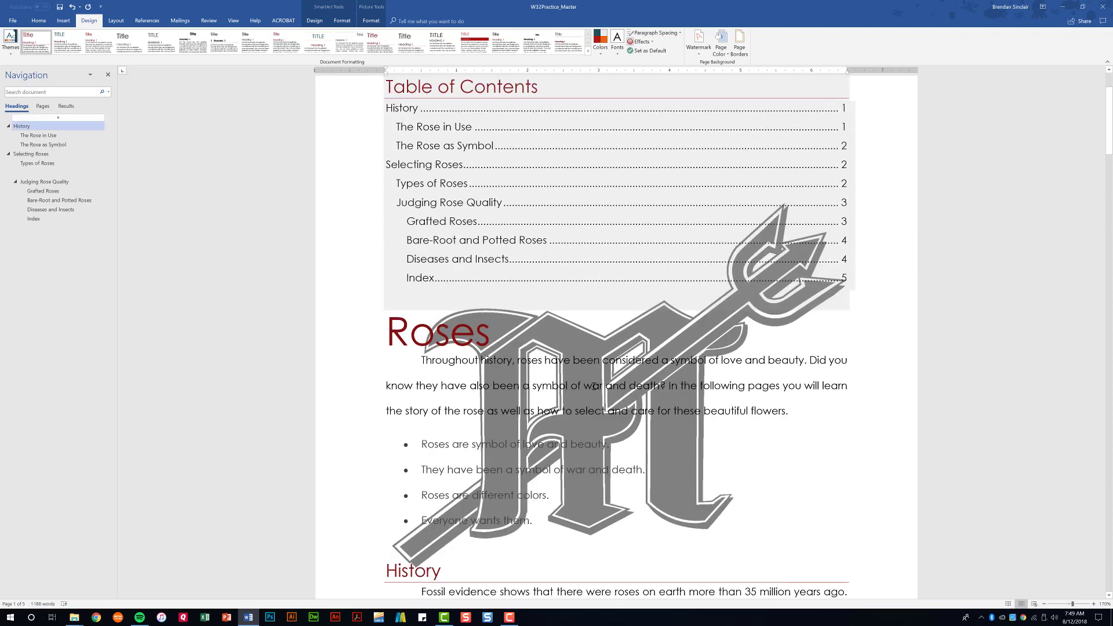
scroll(444, 382, "down", 4)
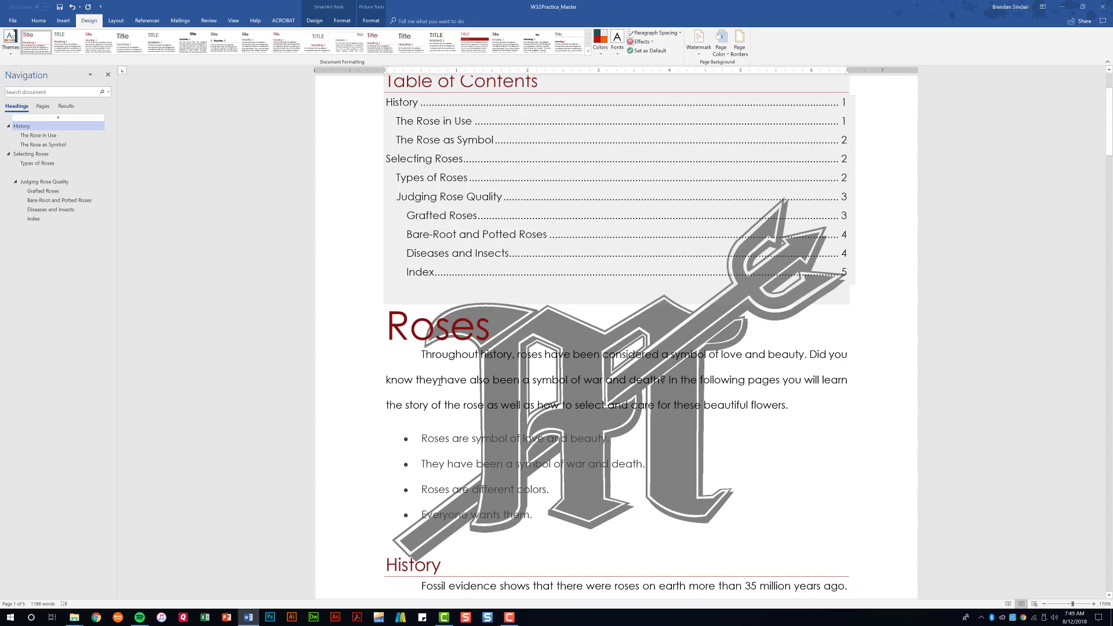
left_click(39, 20)
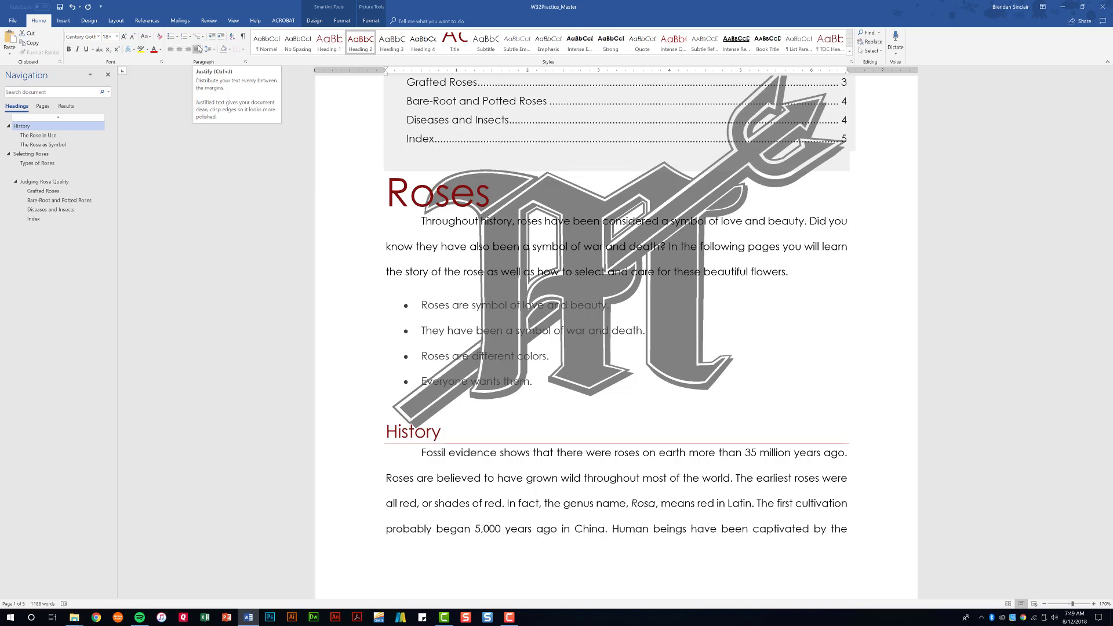
left_click(405, 303)
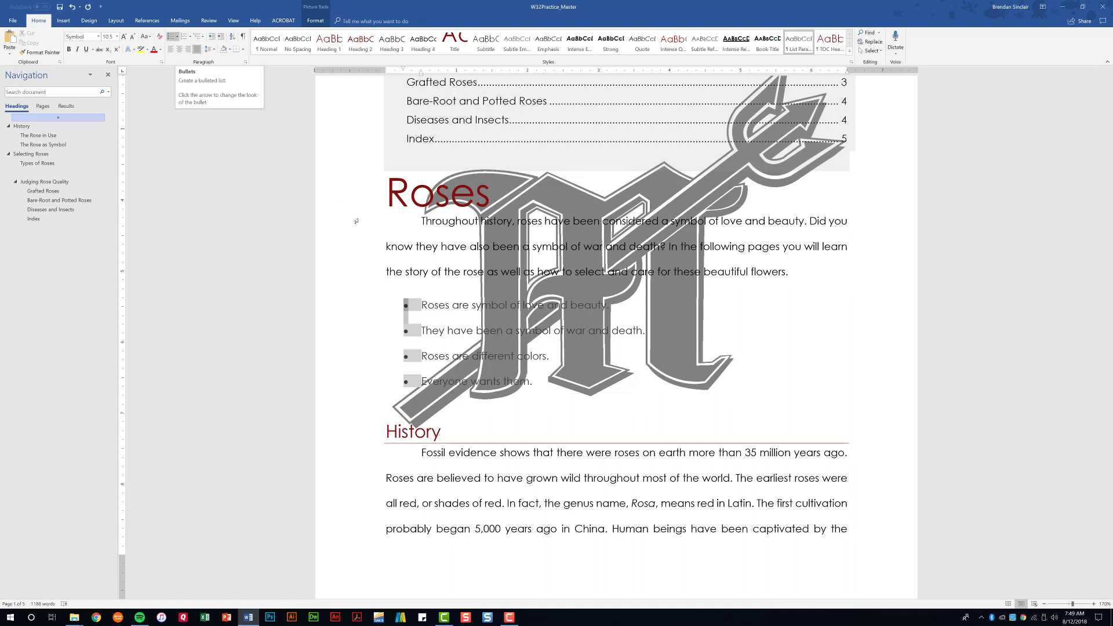
left_click(177, 36)
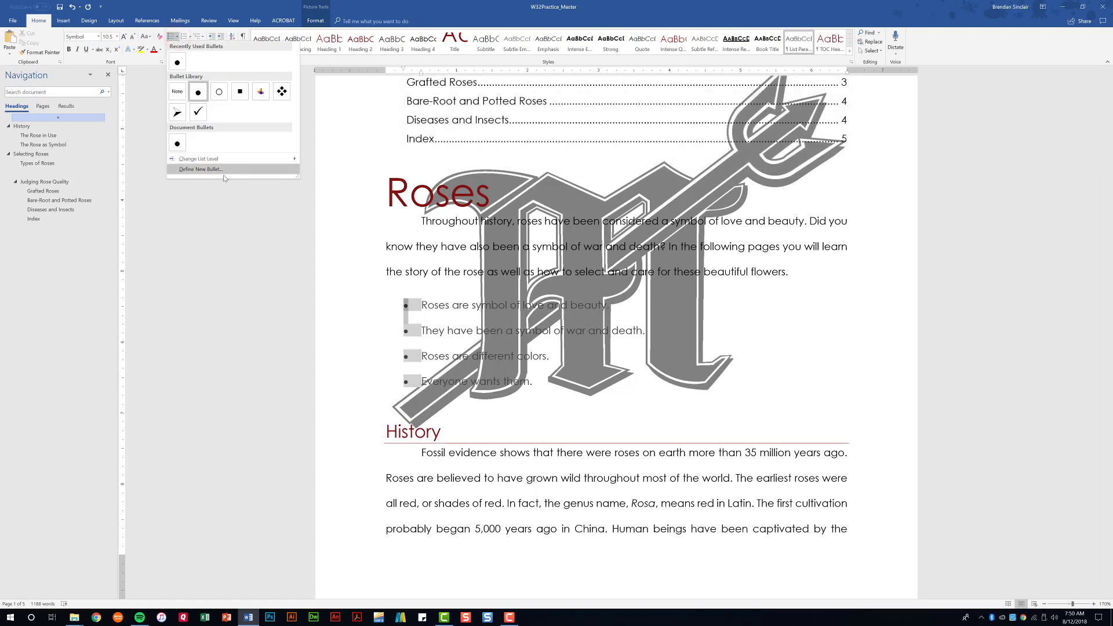
left_click(237, 172)
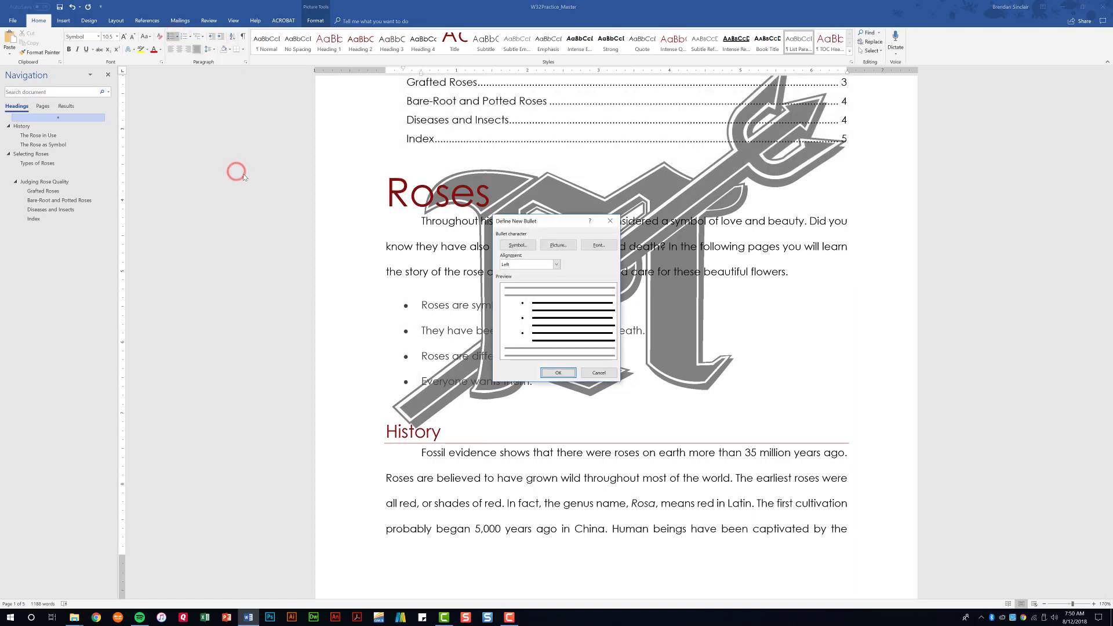
left_click(568, 245)
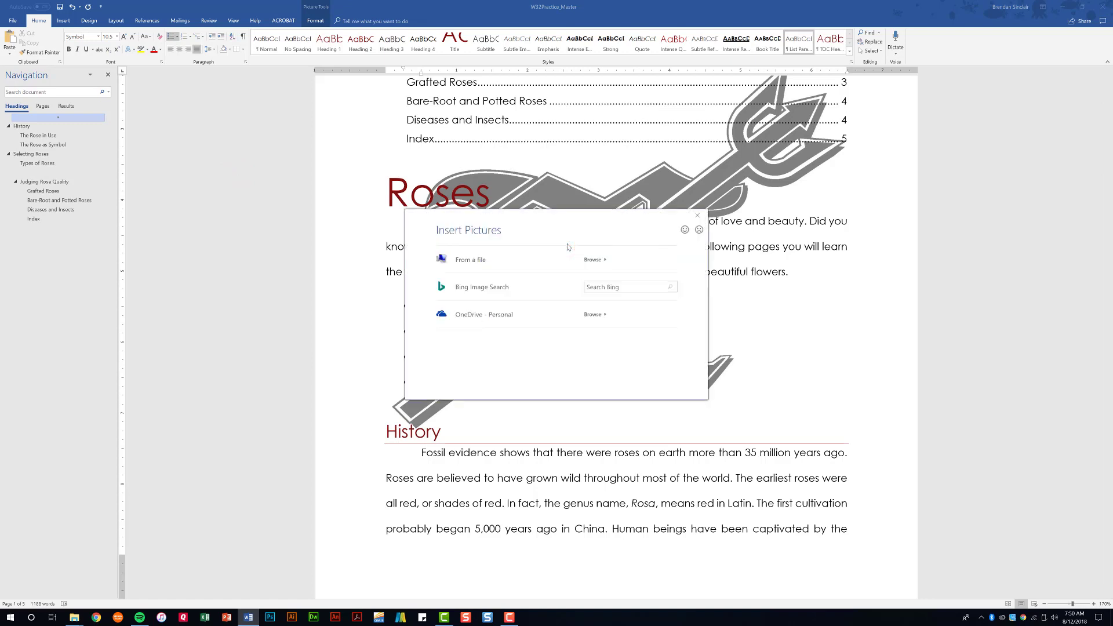
left_click(593, 259)
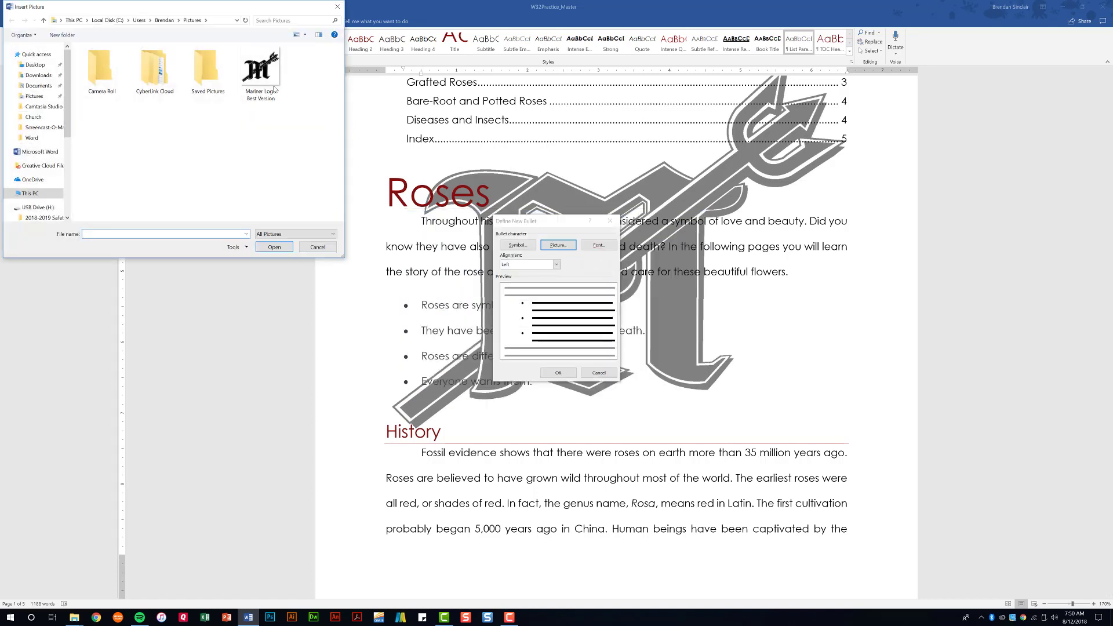
double_click(268, 81)
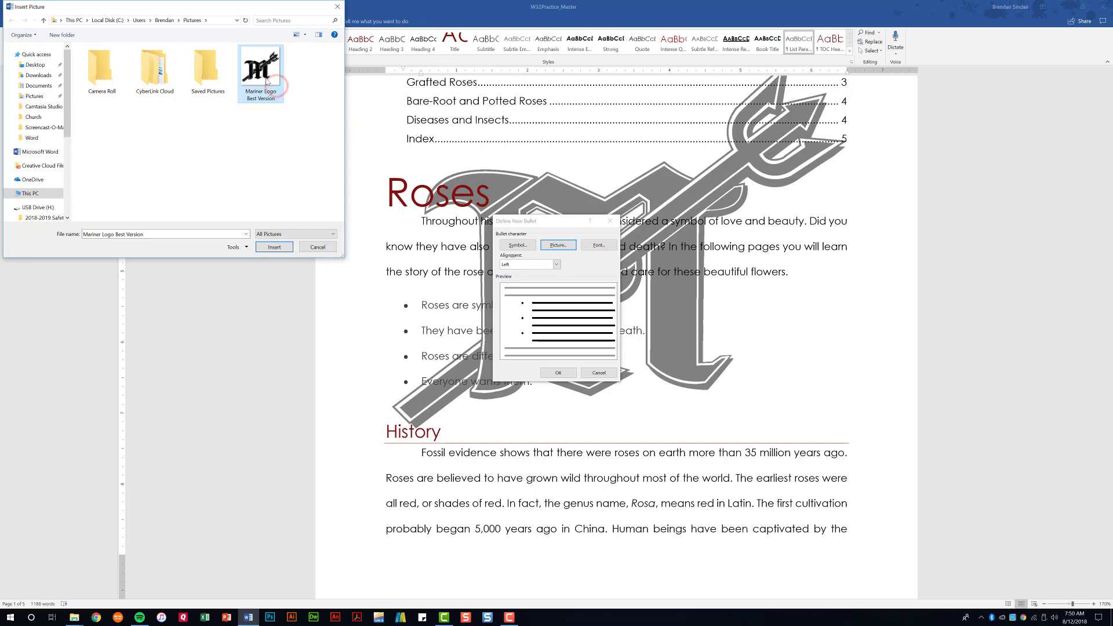
left_click(558, 372)
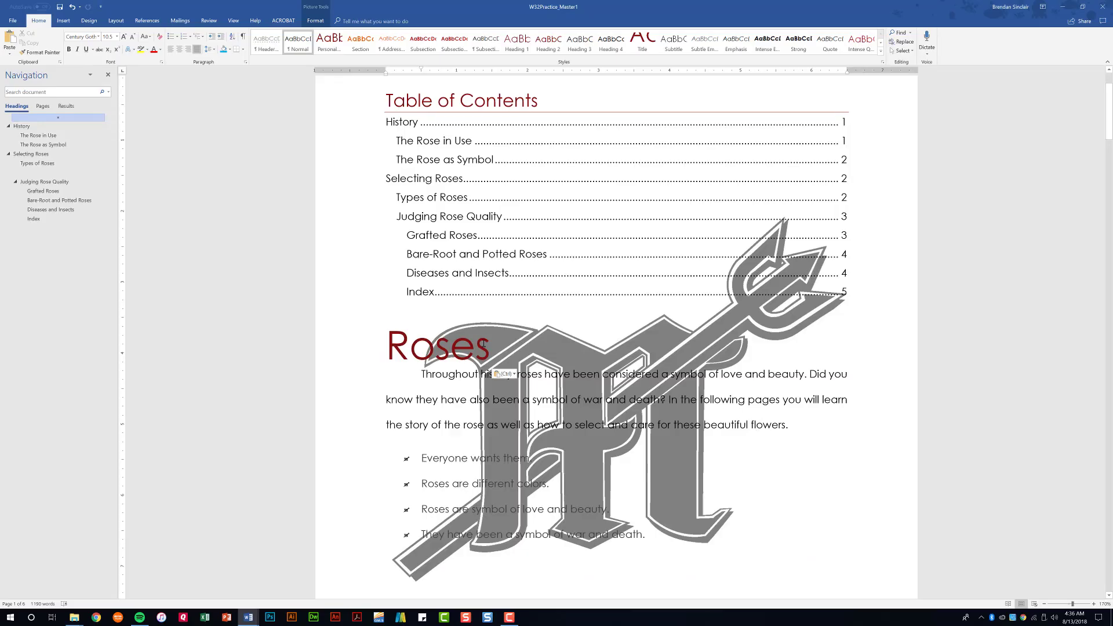
Give the Roses heading paragraph a solid Light Blue 3 pt box border.
left_click_drag(497, 344, 386, 348)
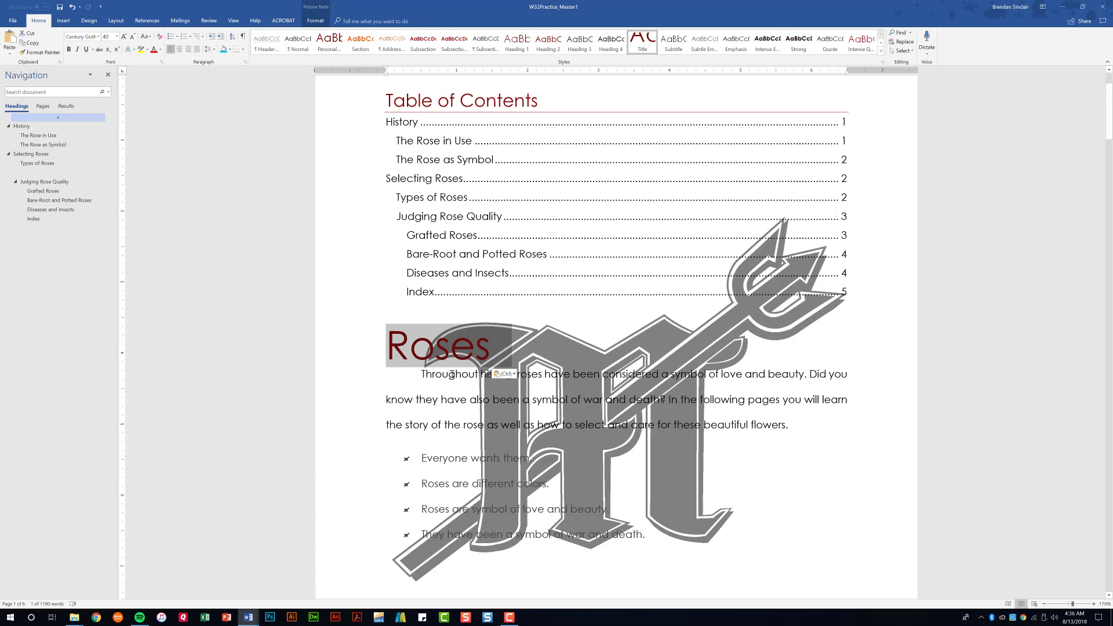
left_click(90, 21)
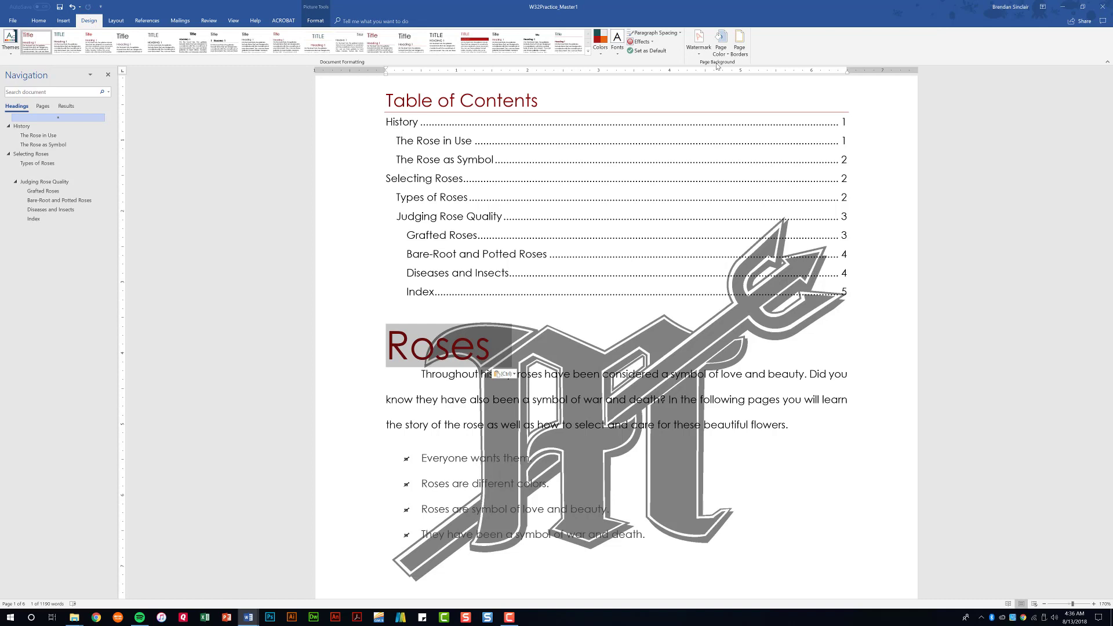
left_click(744, 54)
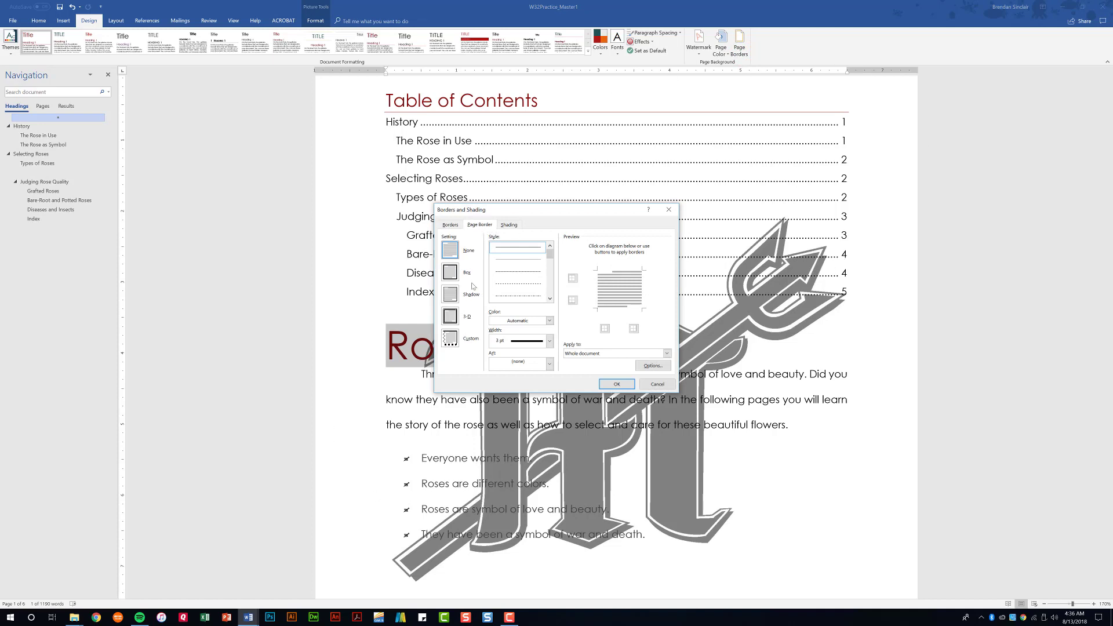
left_click(448, 228)
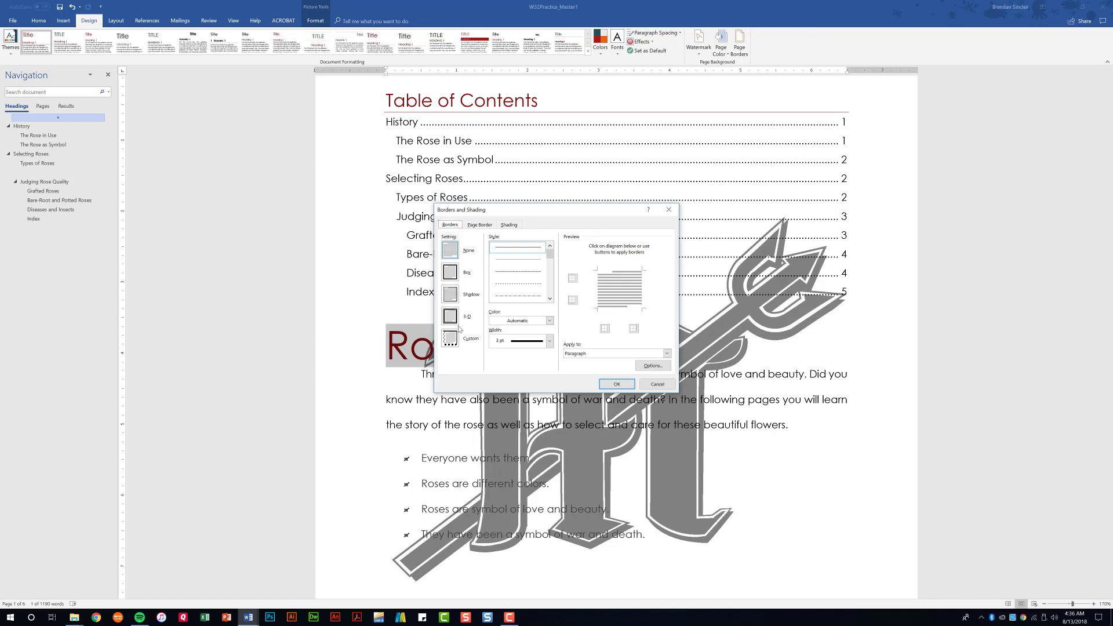
left_click(455, 277)
left_click(495, 297)
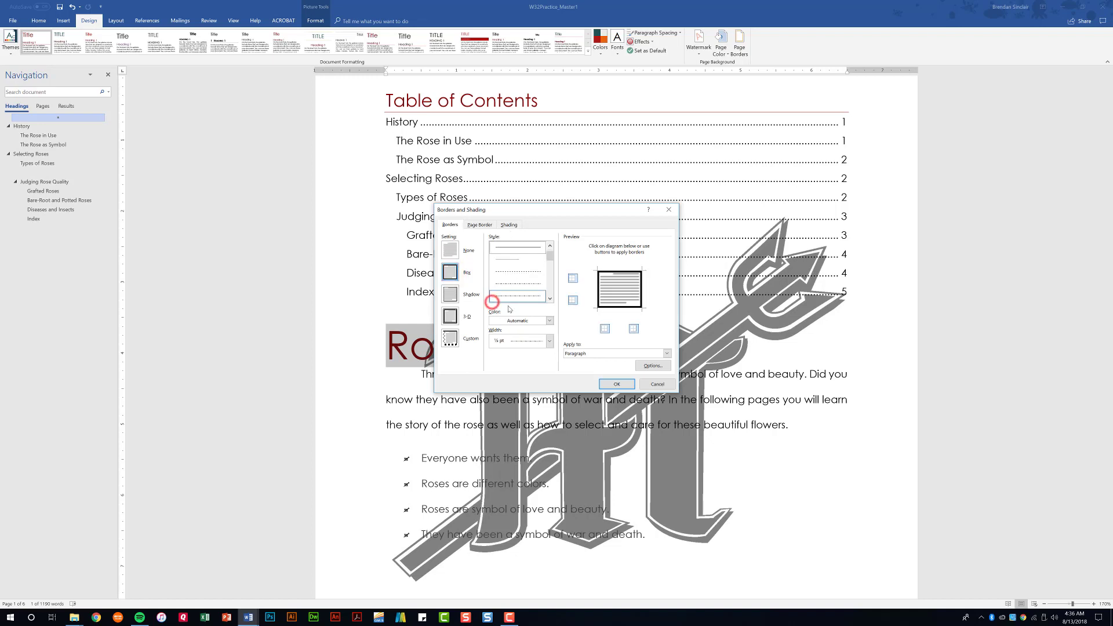
left_click(515, 247)
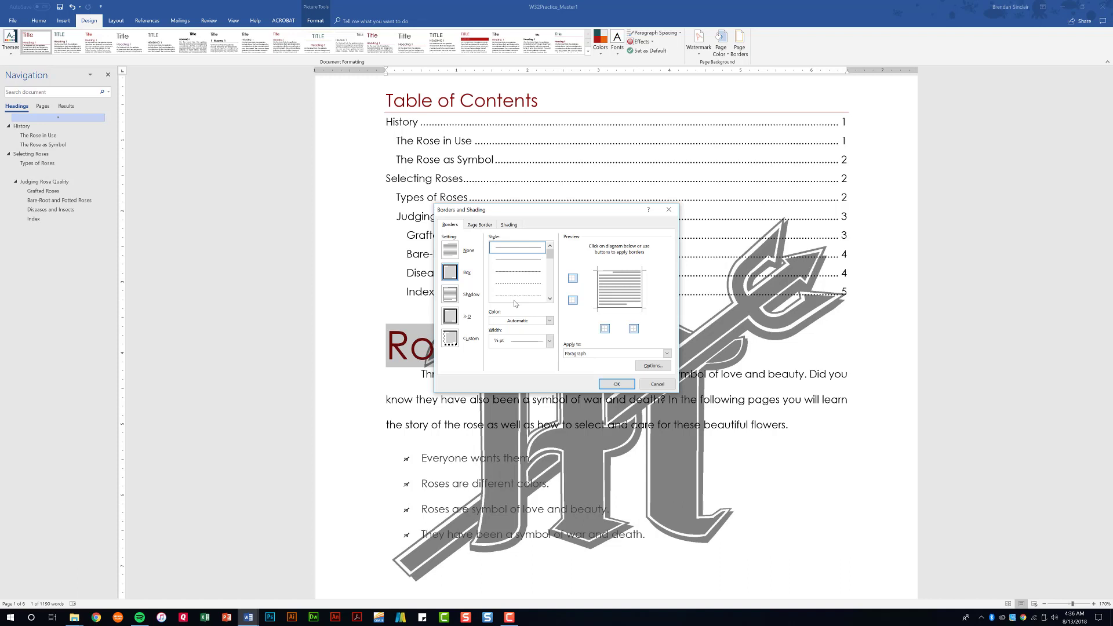
left_click(549, 321)
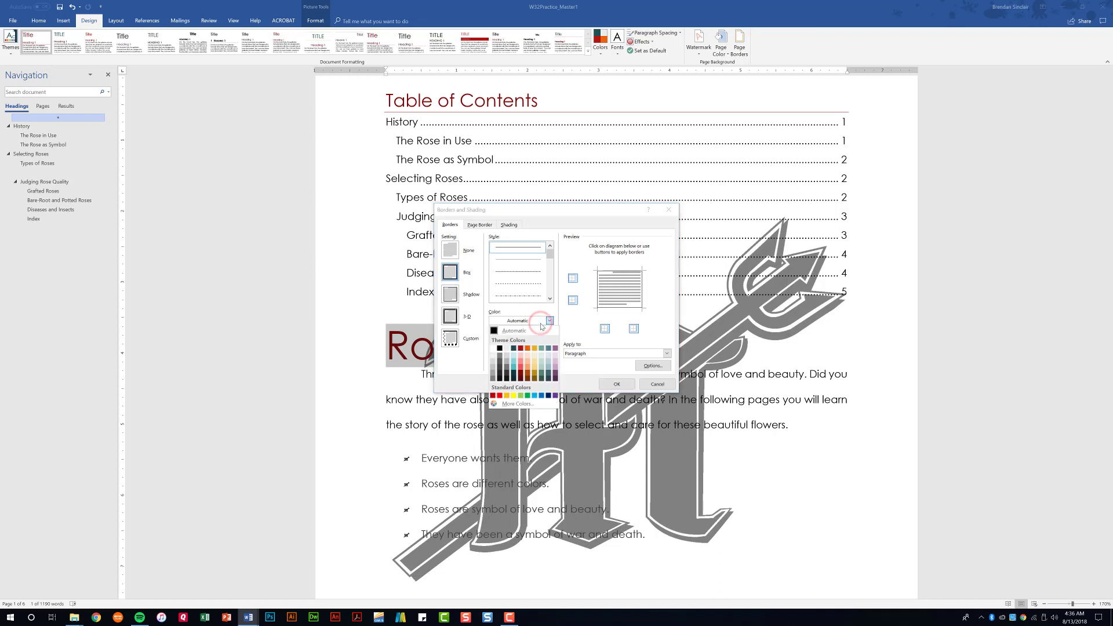
left_click(535, 396)
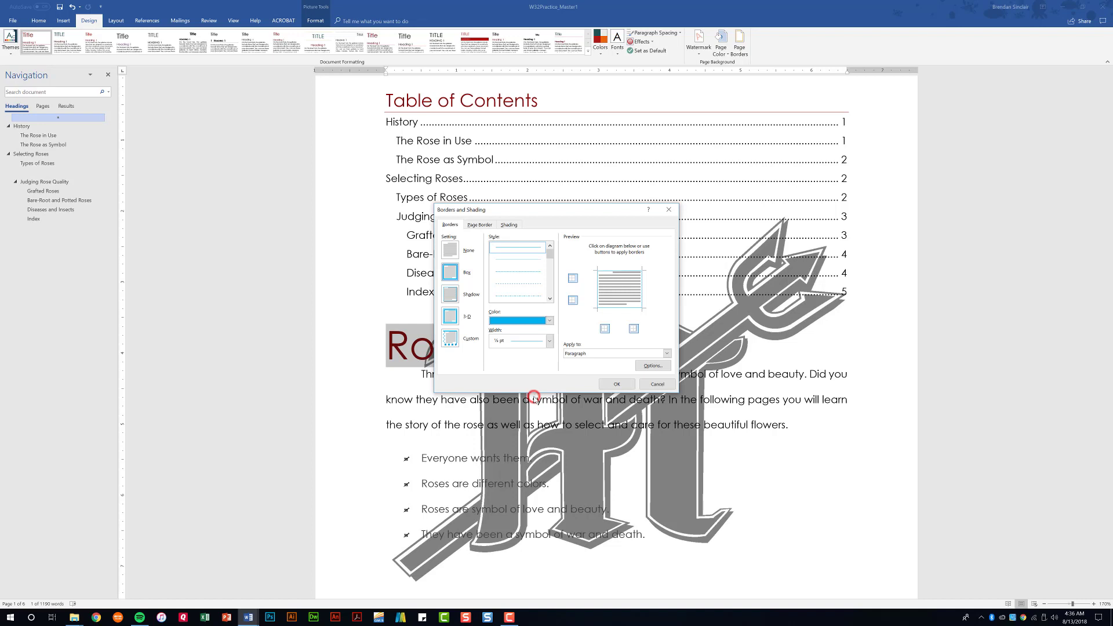
left_click(549, 342)
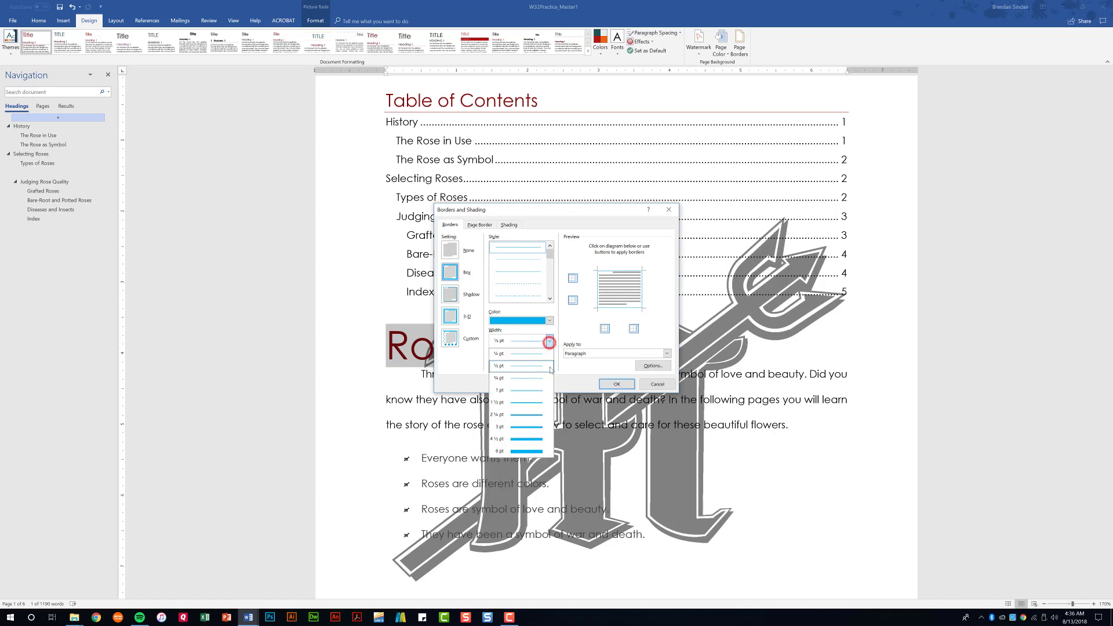
left_click(536, 428)
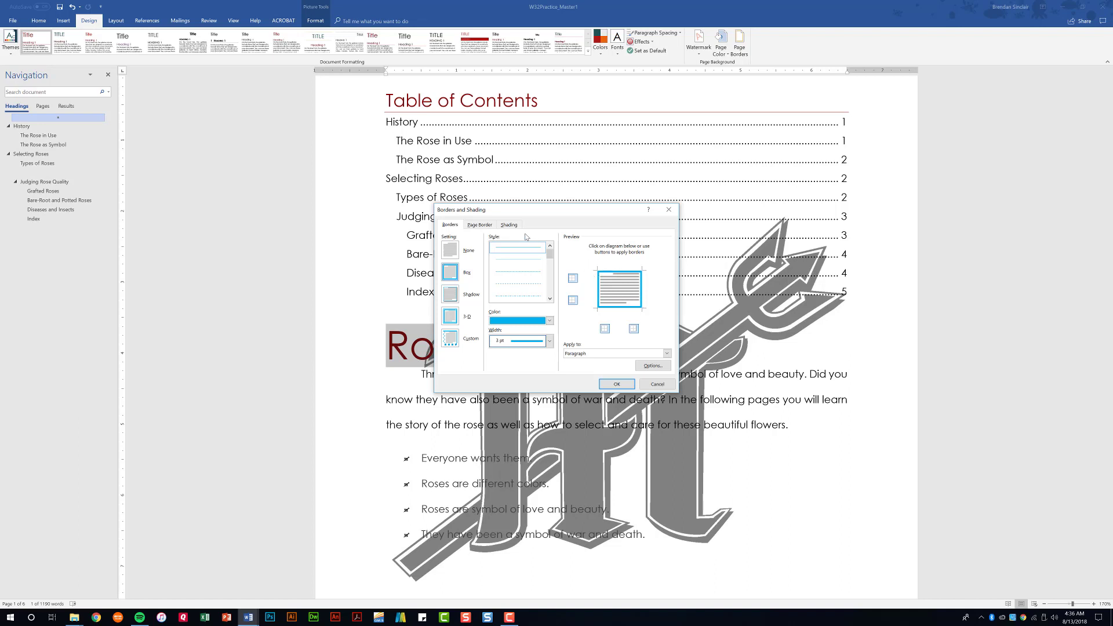
Fill the Roses heading paragraph with red shading.
left_click(510, 225)
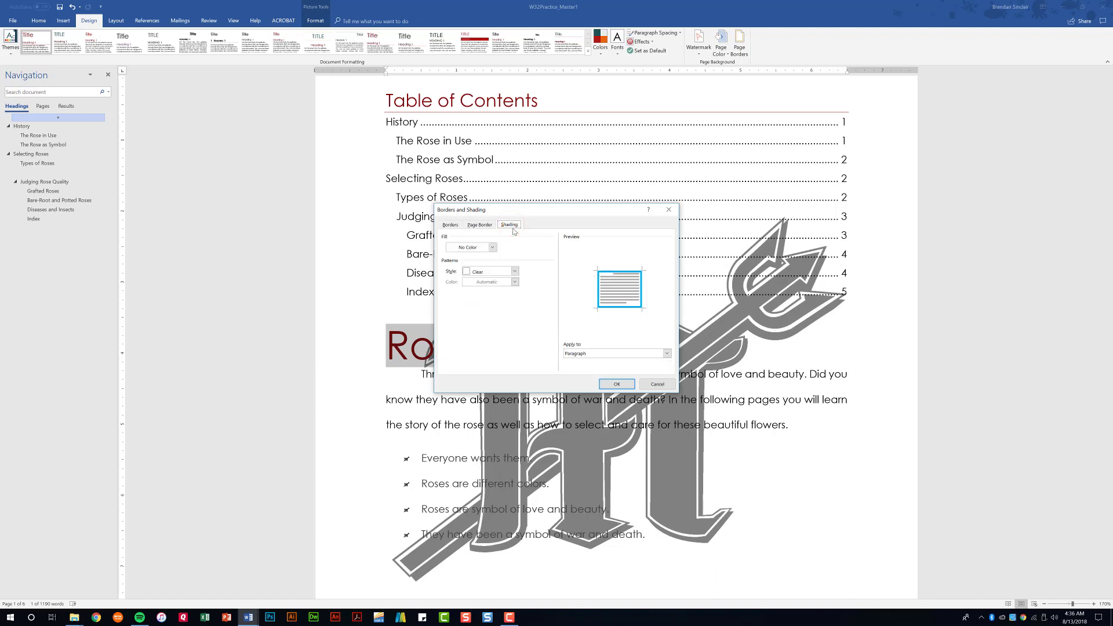
left_click(480, 250)
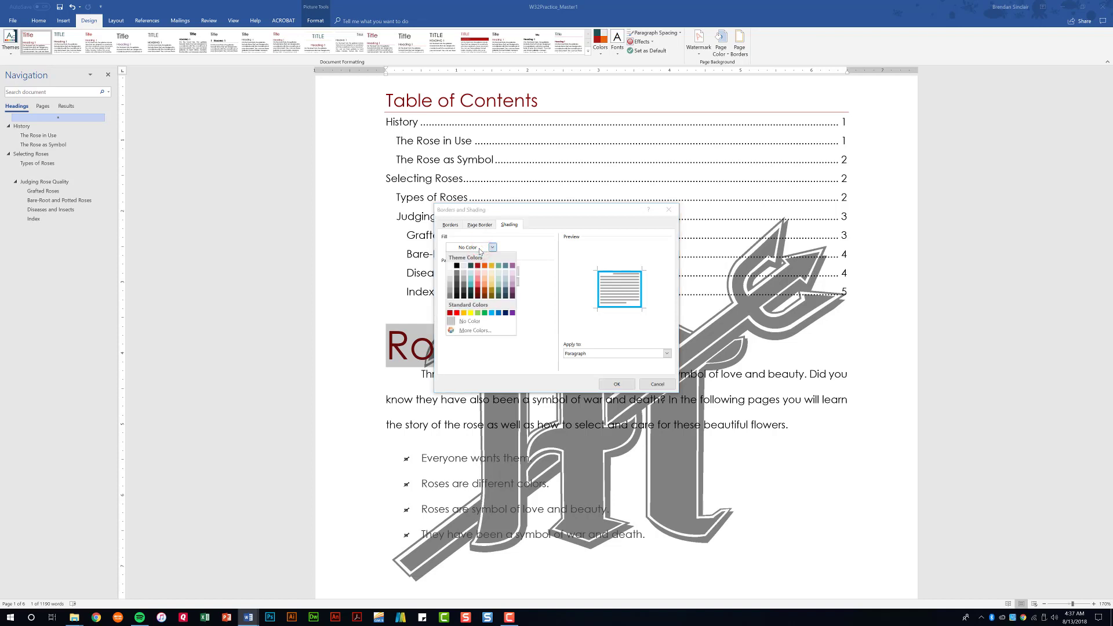
left_click(457, 313)
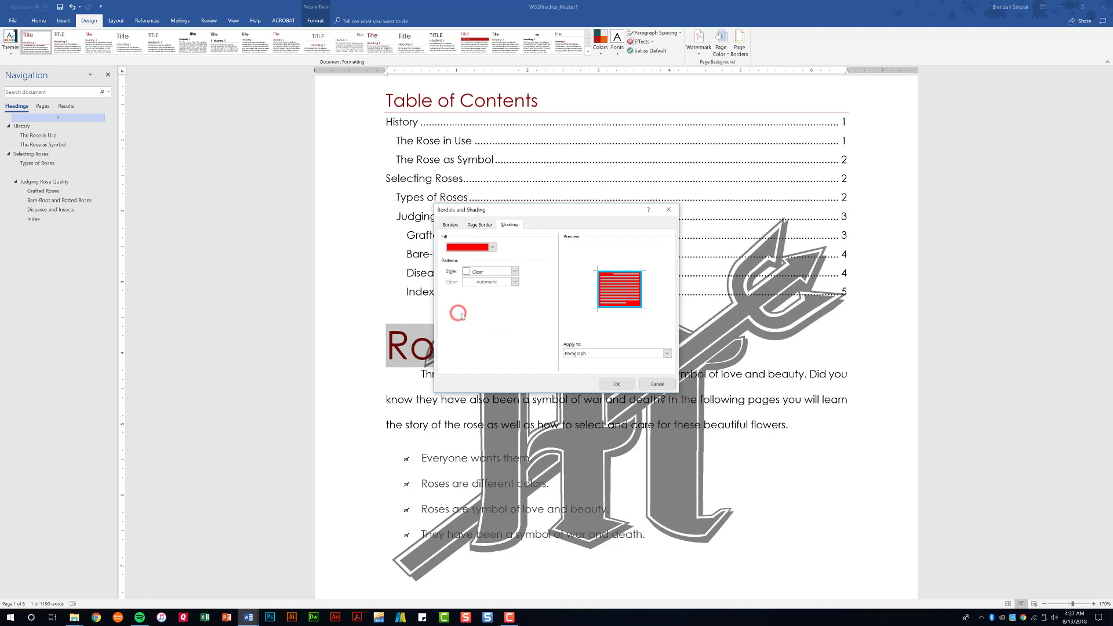
left_click(616, 384)
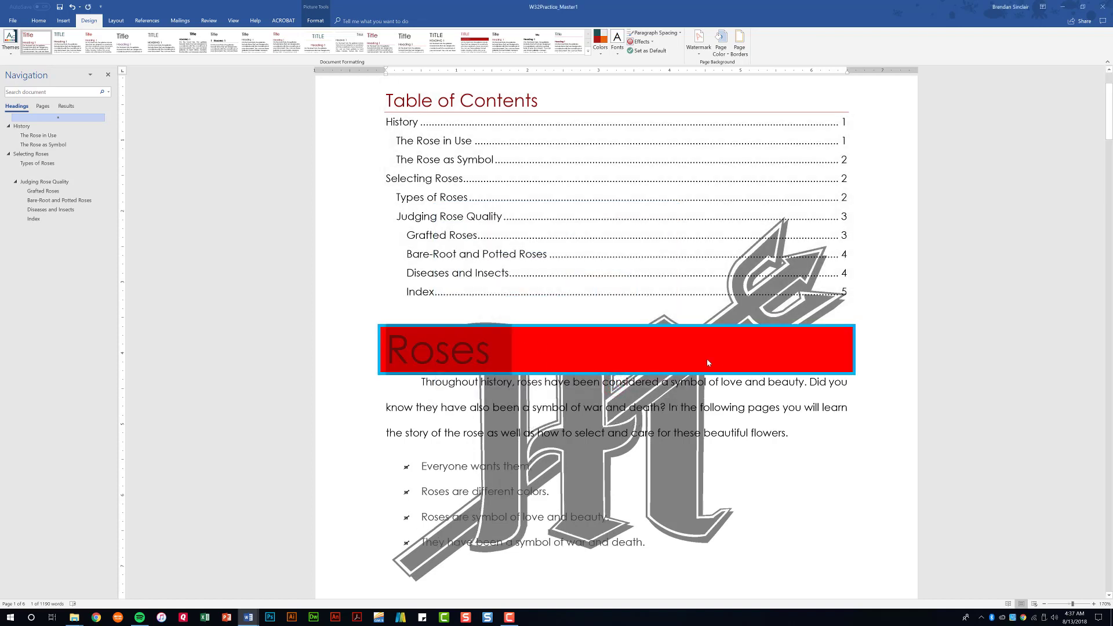
Set the Roses heading's Left and Right indentation to 2.5" in Paragraph settings.
left_click(39, 20)
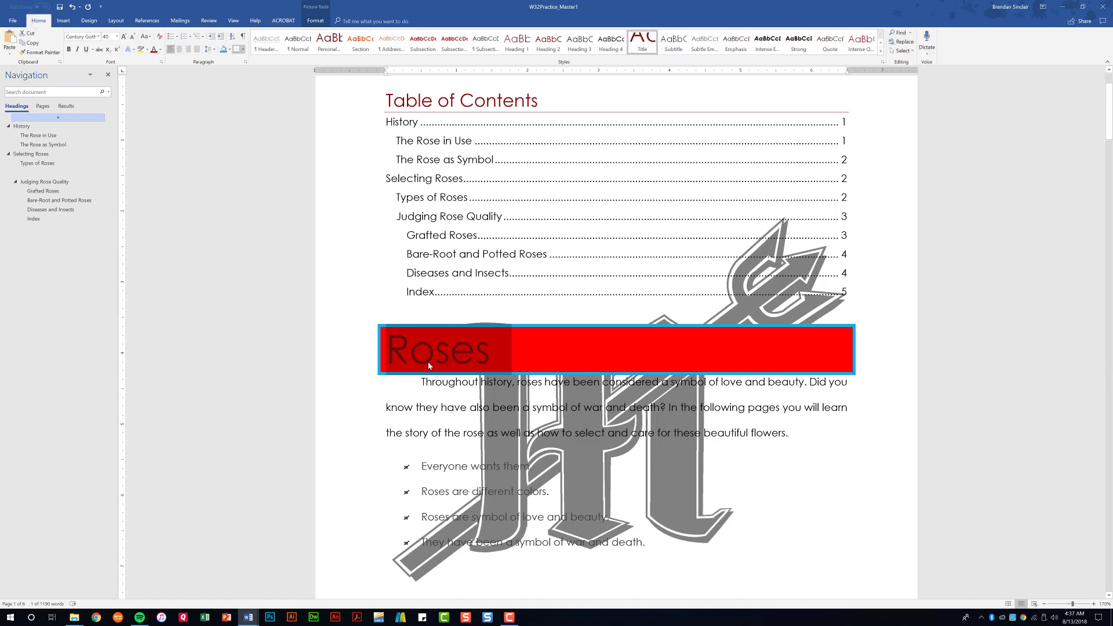
left_click(246, 62)
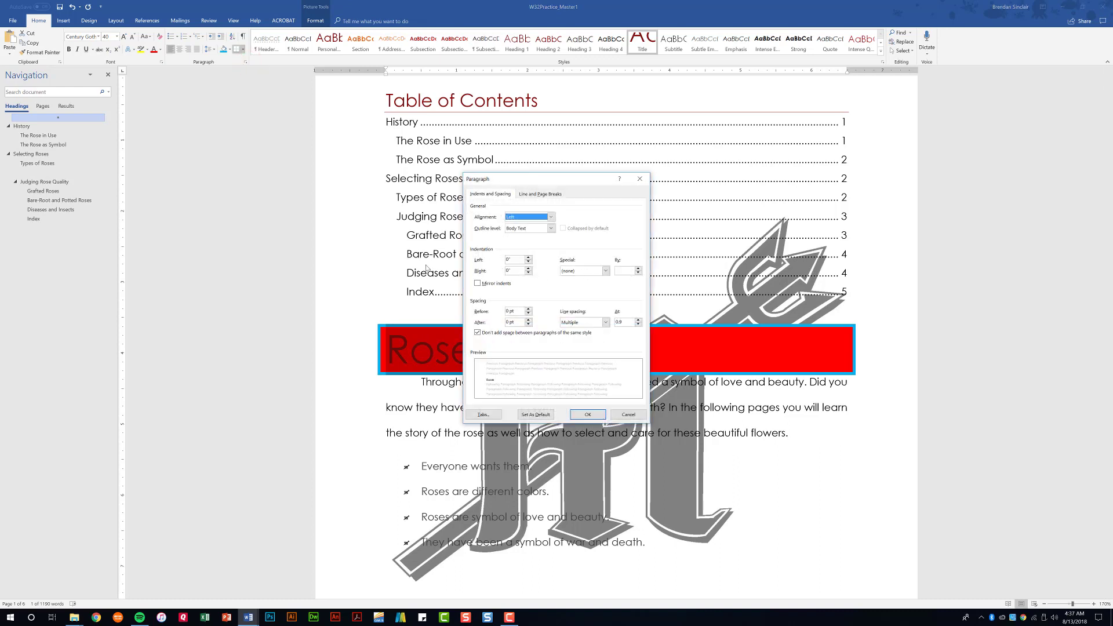
left_click(528, 258)
left_click(529, 262)
left_click(528, 262)
left_click(528, 269)
left_click(528, 268)
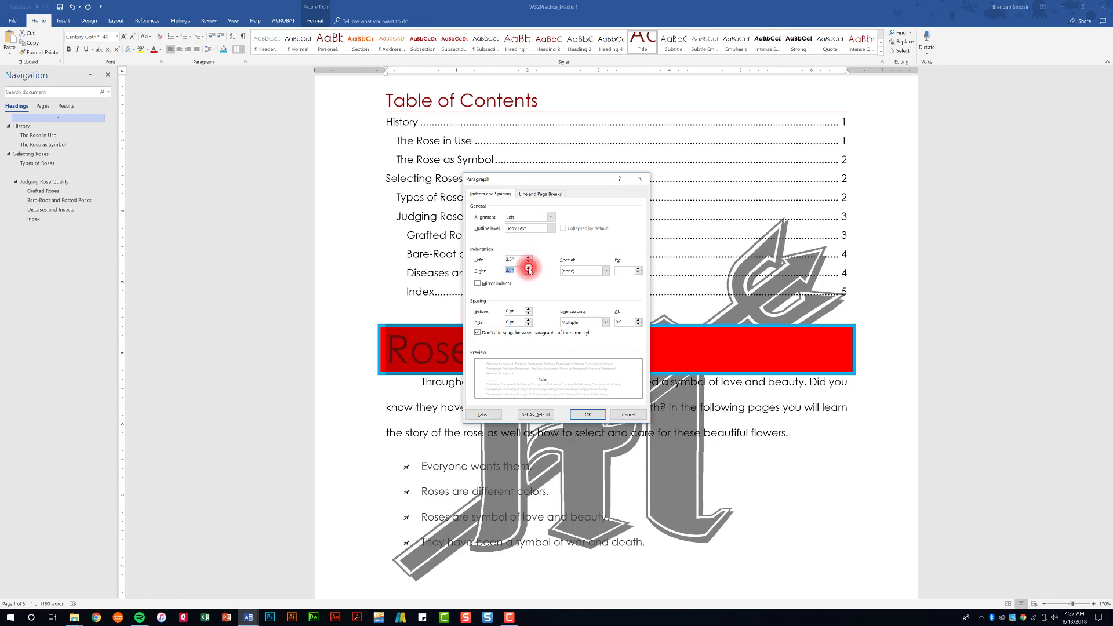
left_click(597, 415)
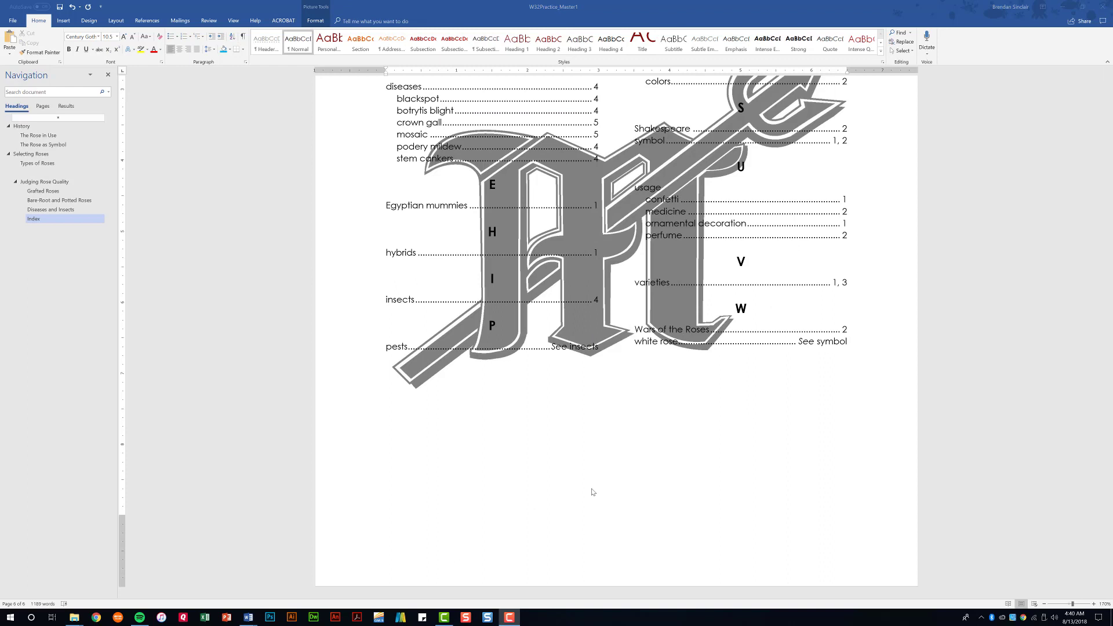
Put the insertion point on the empty line below the index.
left_click(593, 492)
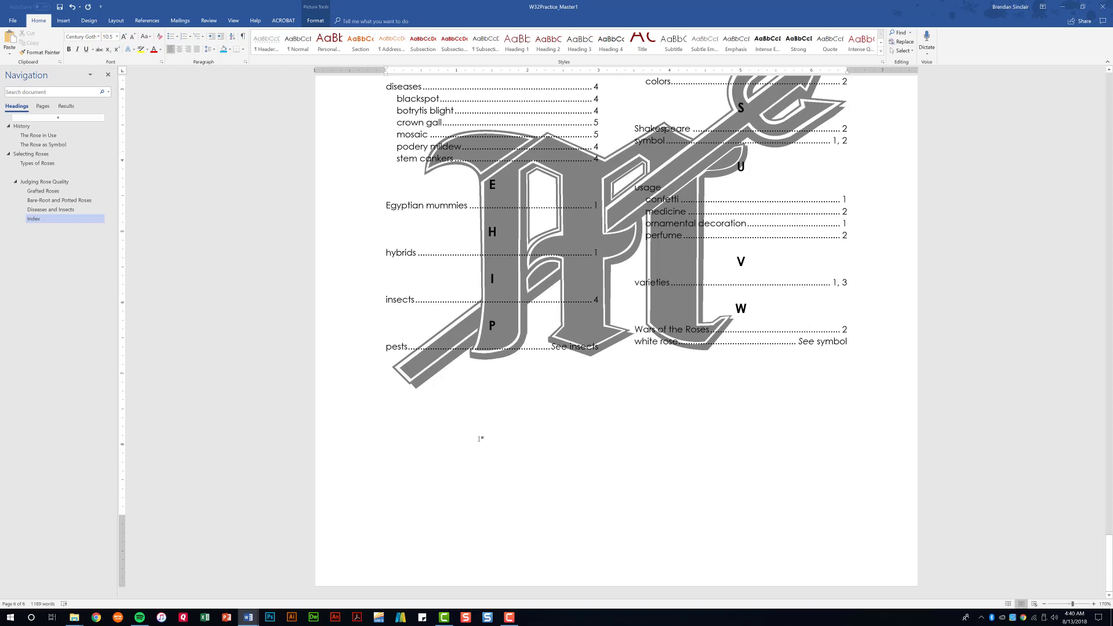
Type 'text' on its own line, then insert the Rose History file's text using All Files.
type("tex")
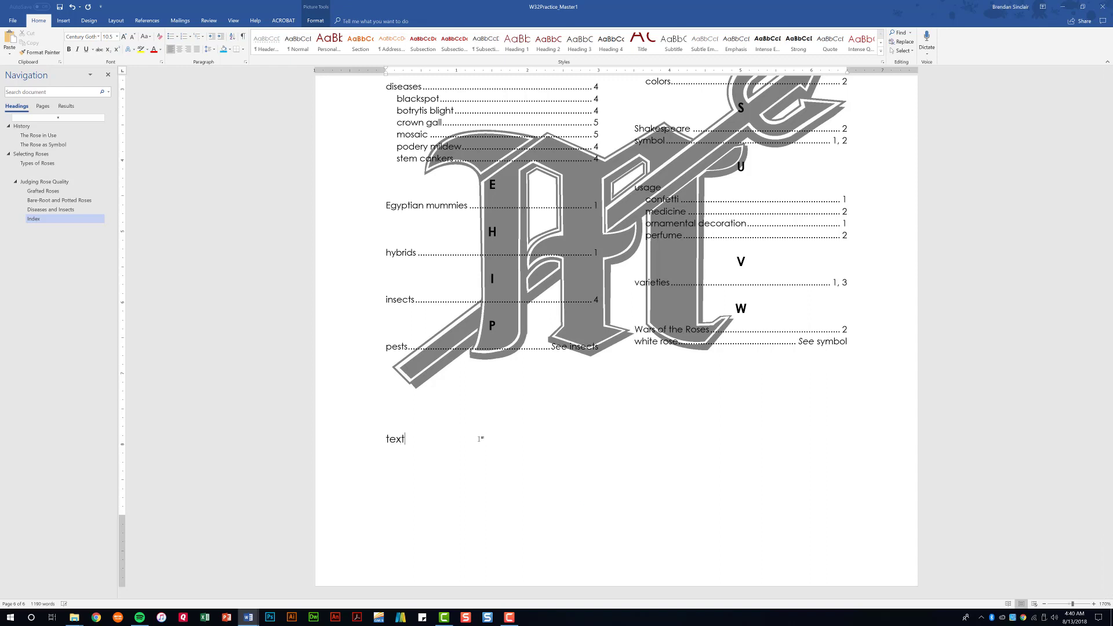
type("t")
key("Return")
left_click(63, 21)
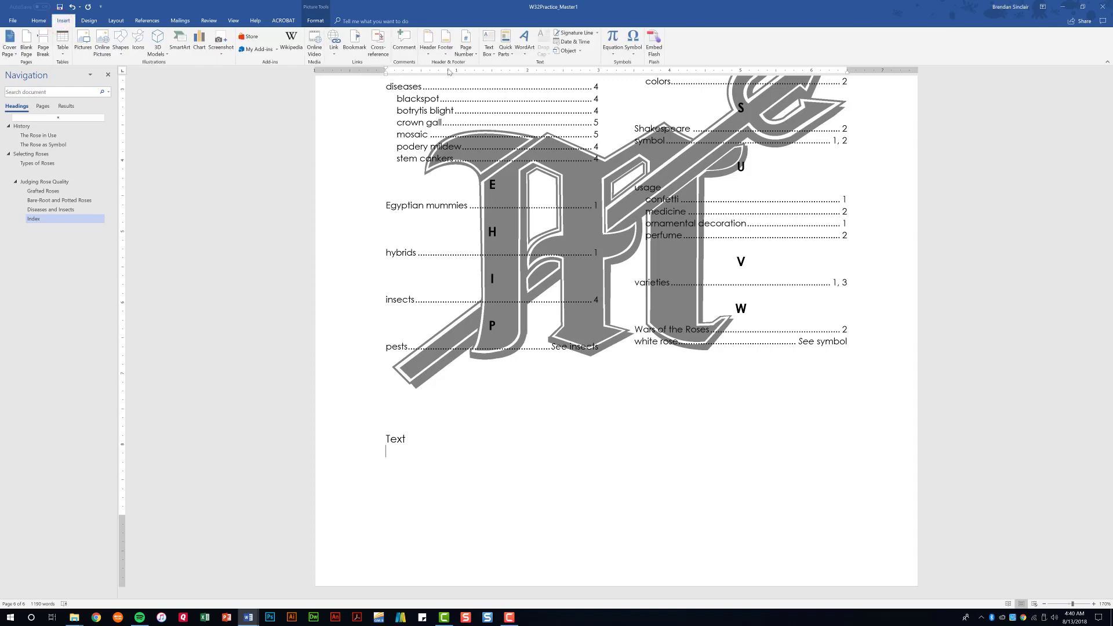
left_click(581, 51)
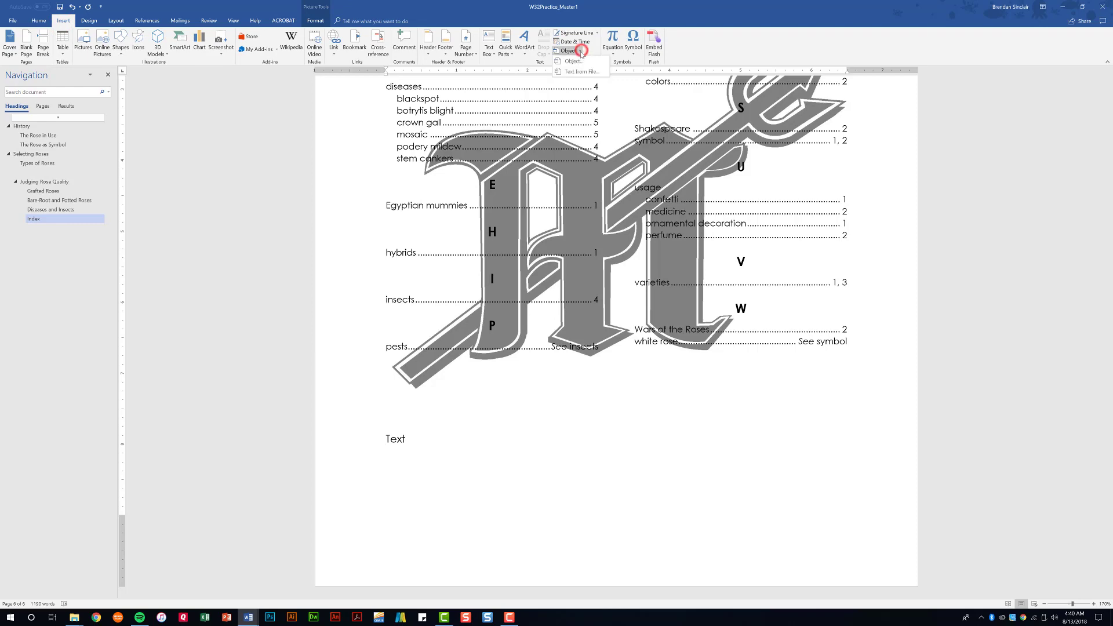
left_click(601, 75)
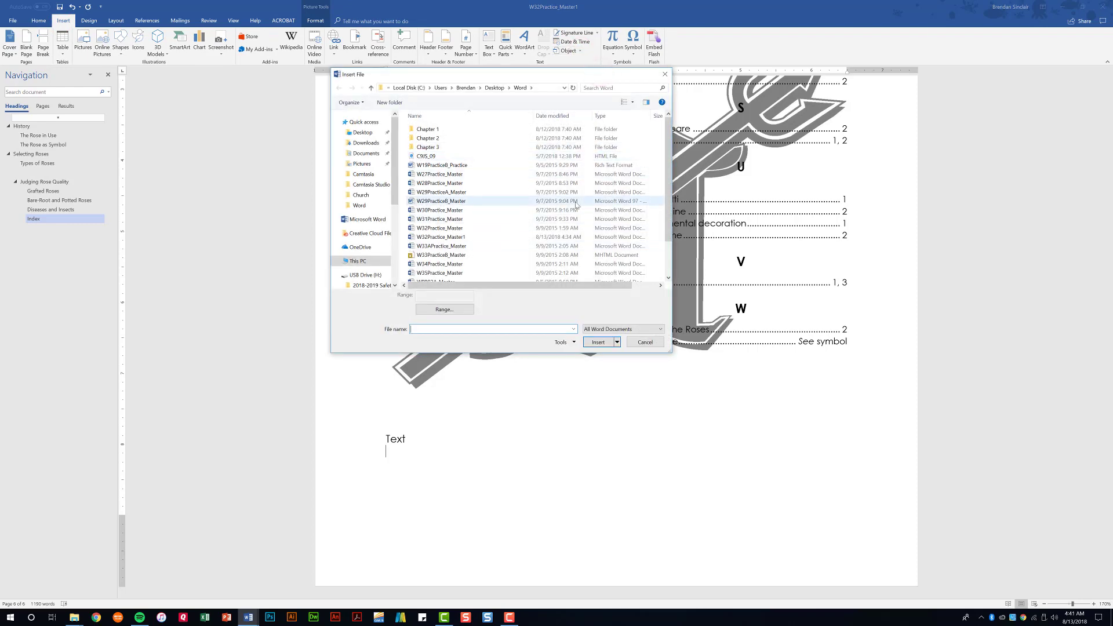
left_click(633, 329)
left_click(633, 338)
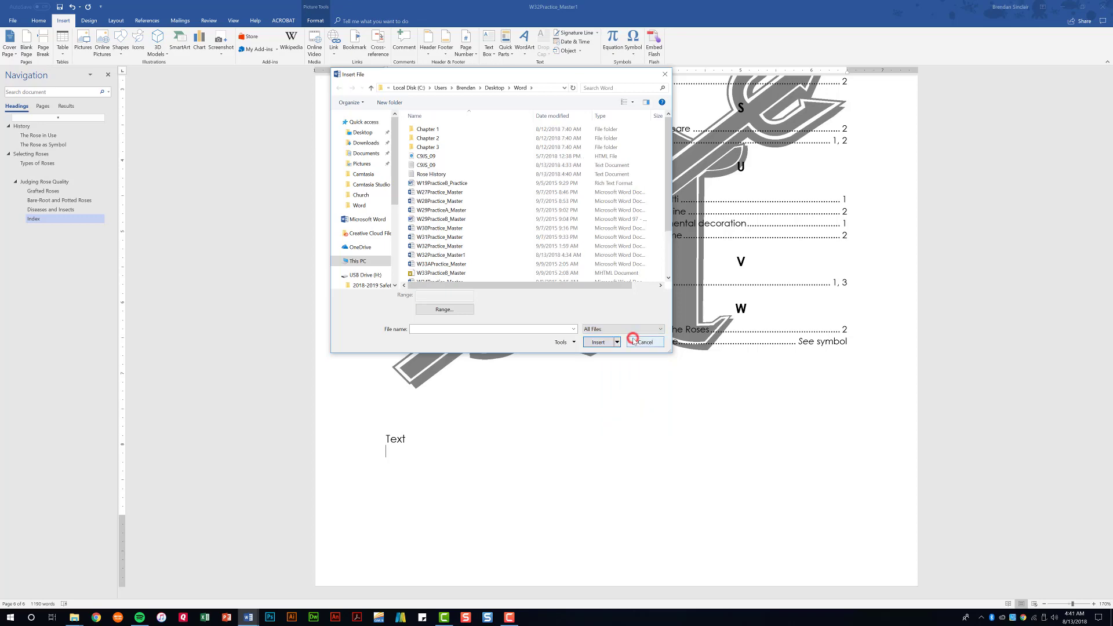
left_click(516, 174)
left_click(600, 342)
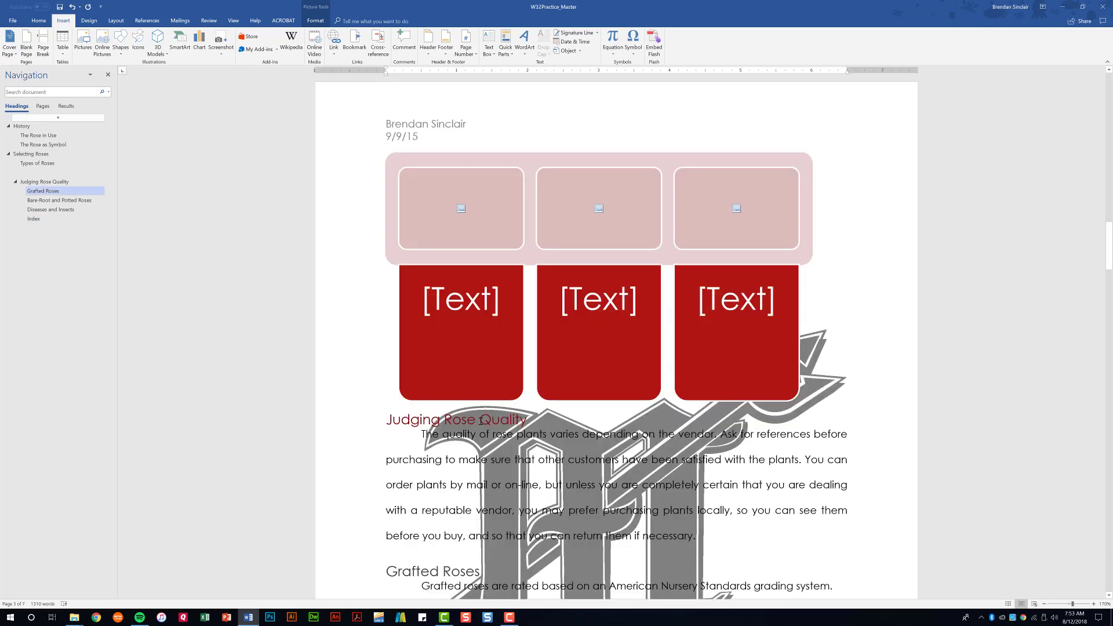
left_click(539, 155)
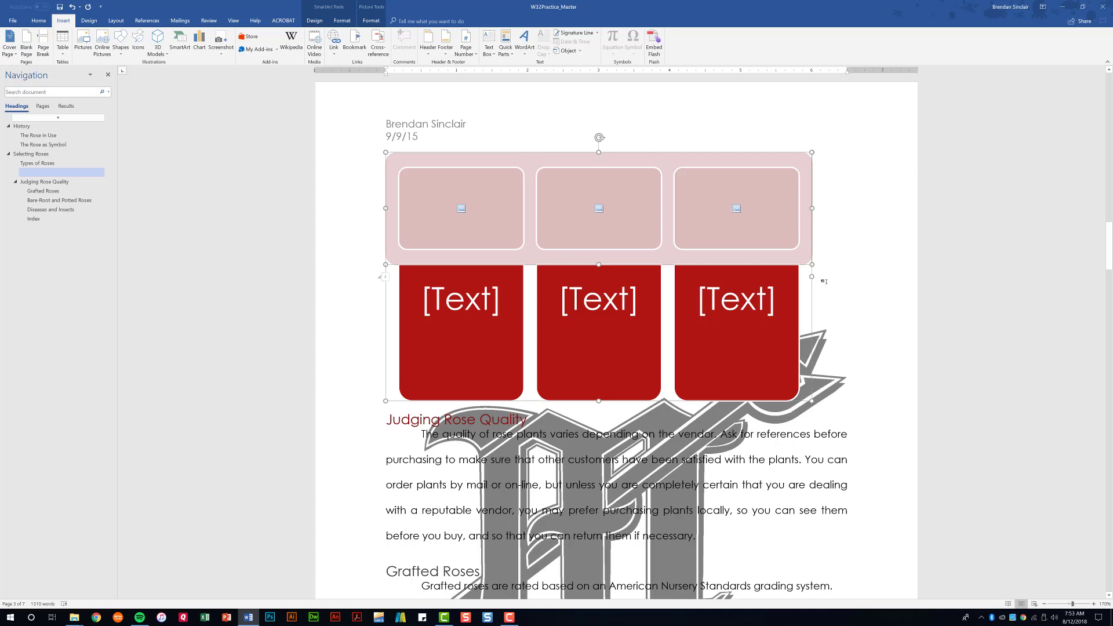
left_click(542, 155)
left_click(317, 22)
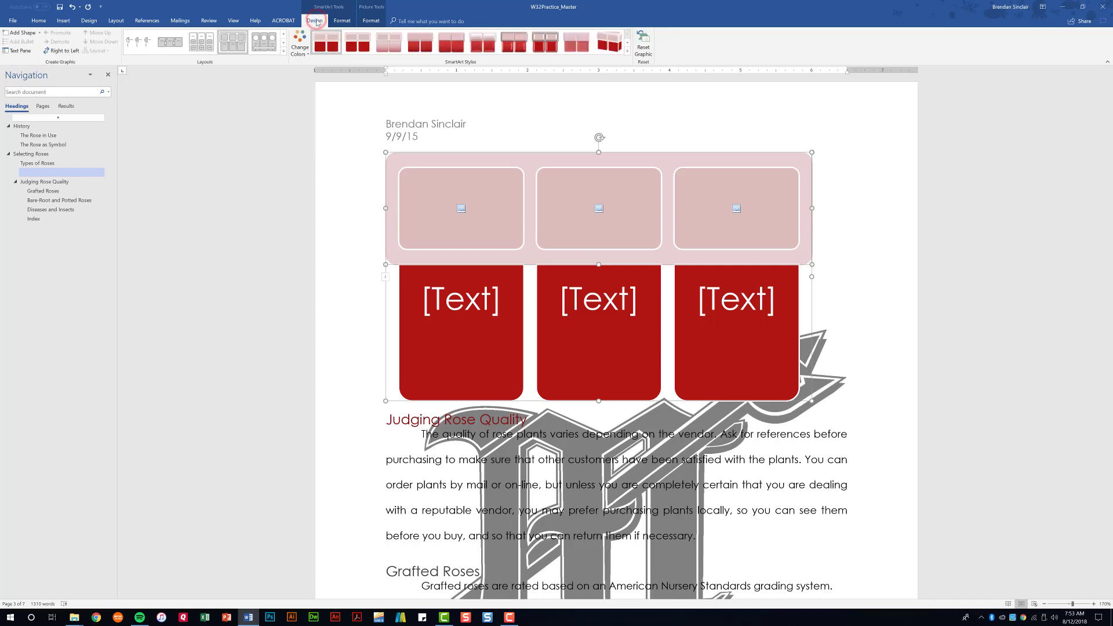
left_click(300, 45)
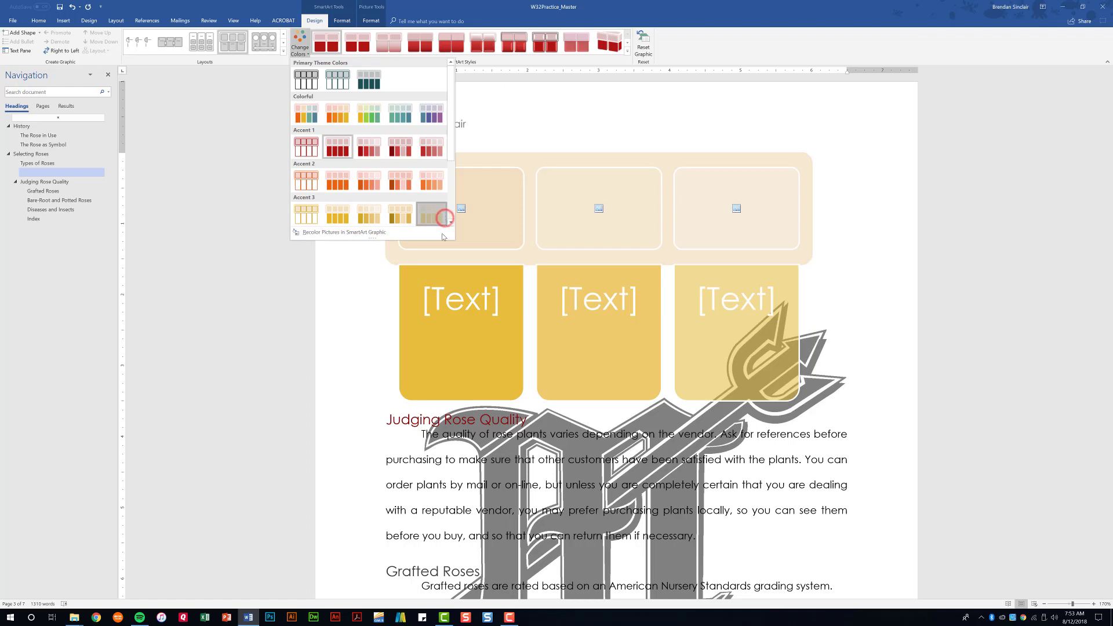
left_click(430, 215)
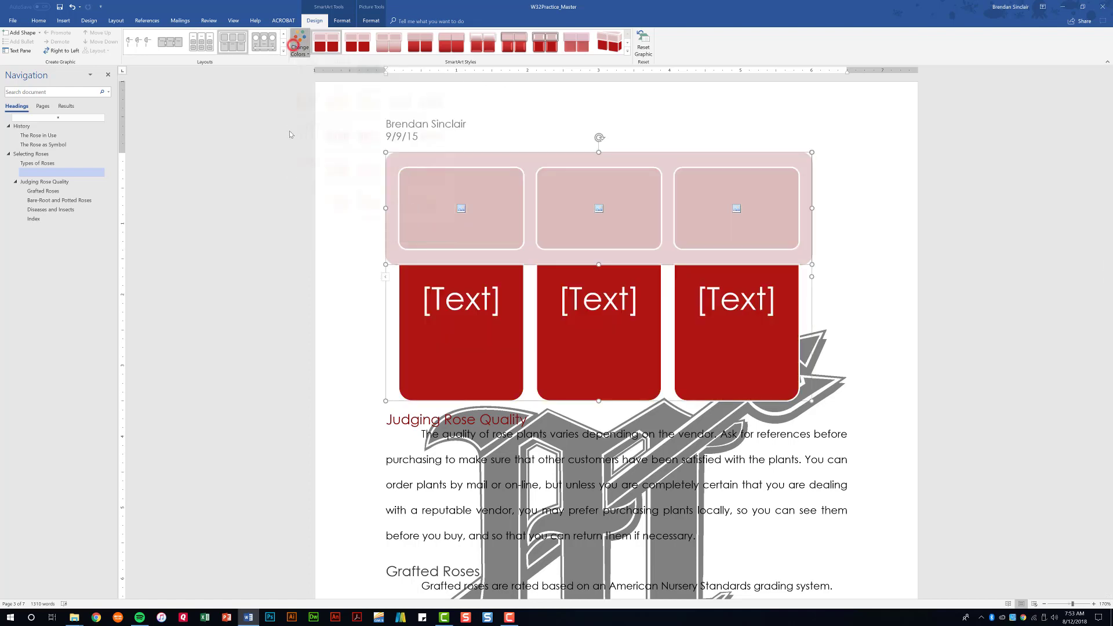
left_click(300, 43)
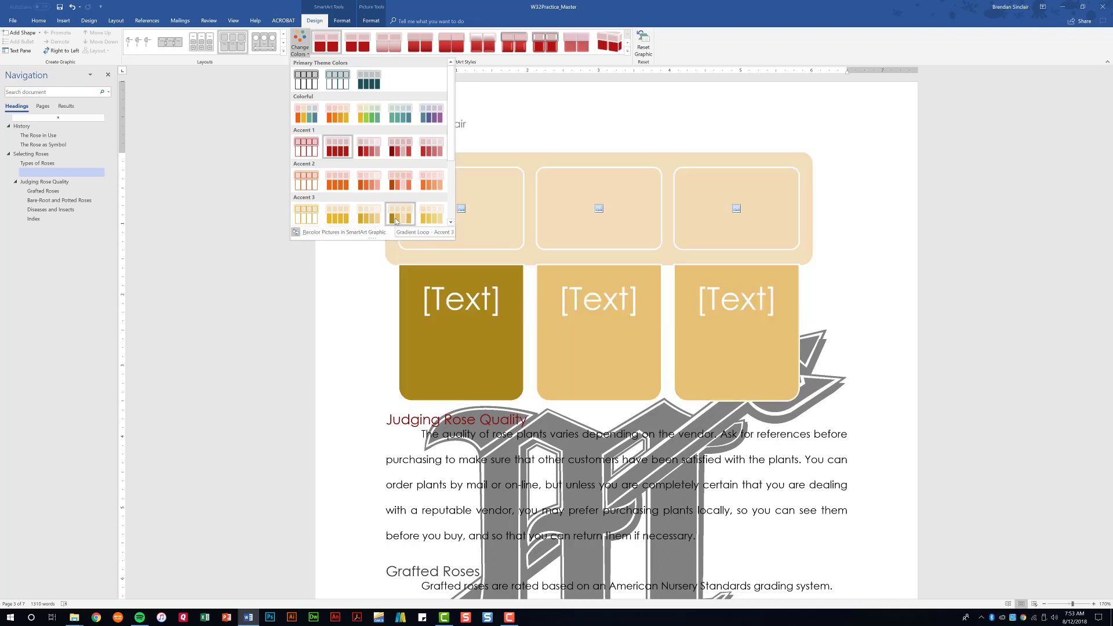
key("Escape")
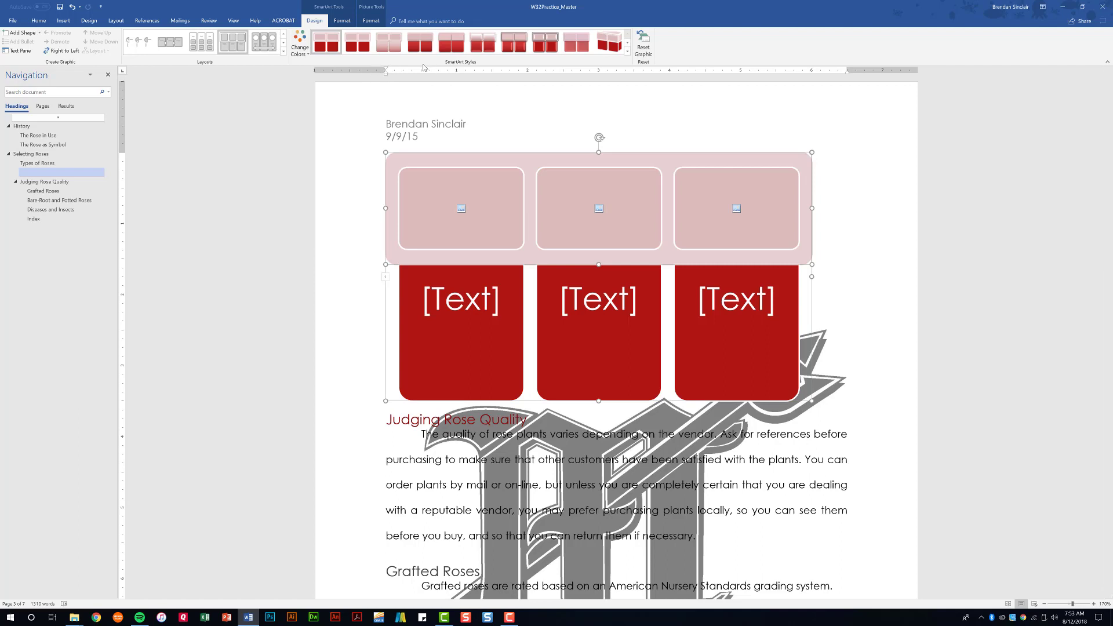
left_click(628, 52)
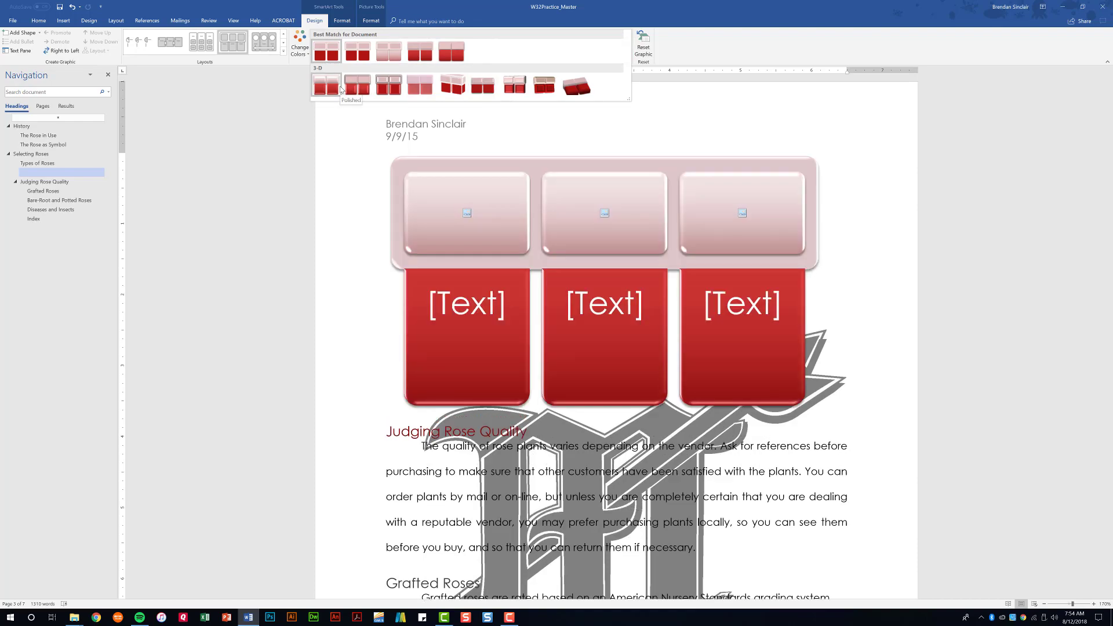
scroll(550, 185, "up", 15)
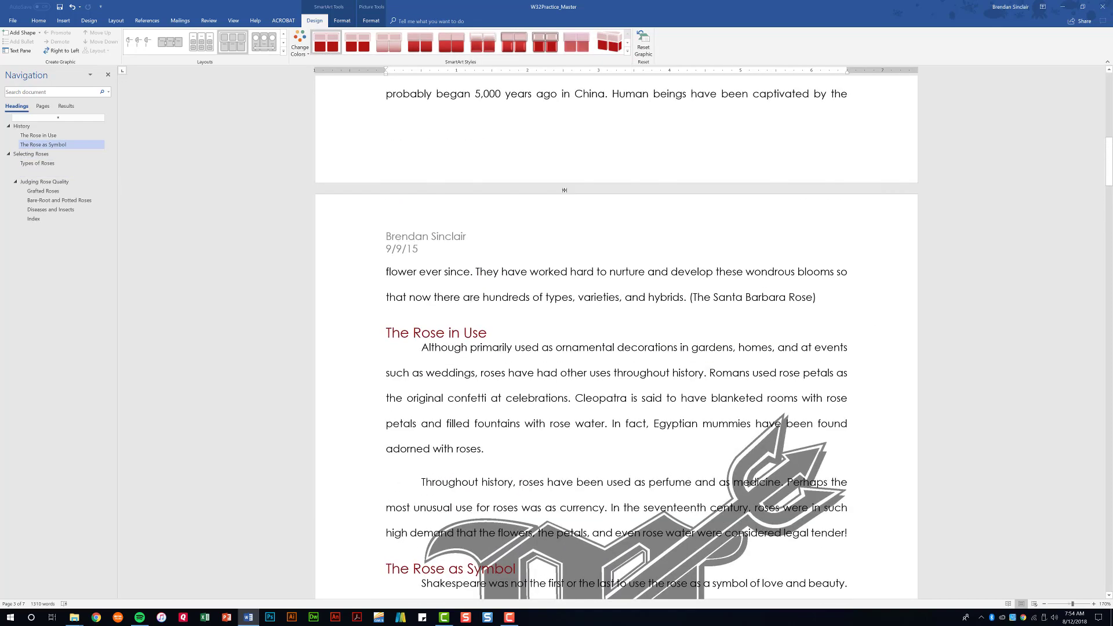
scroll(551, 185, "up", 5)
left_click(628, 275)
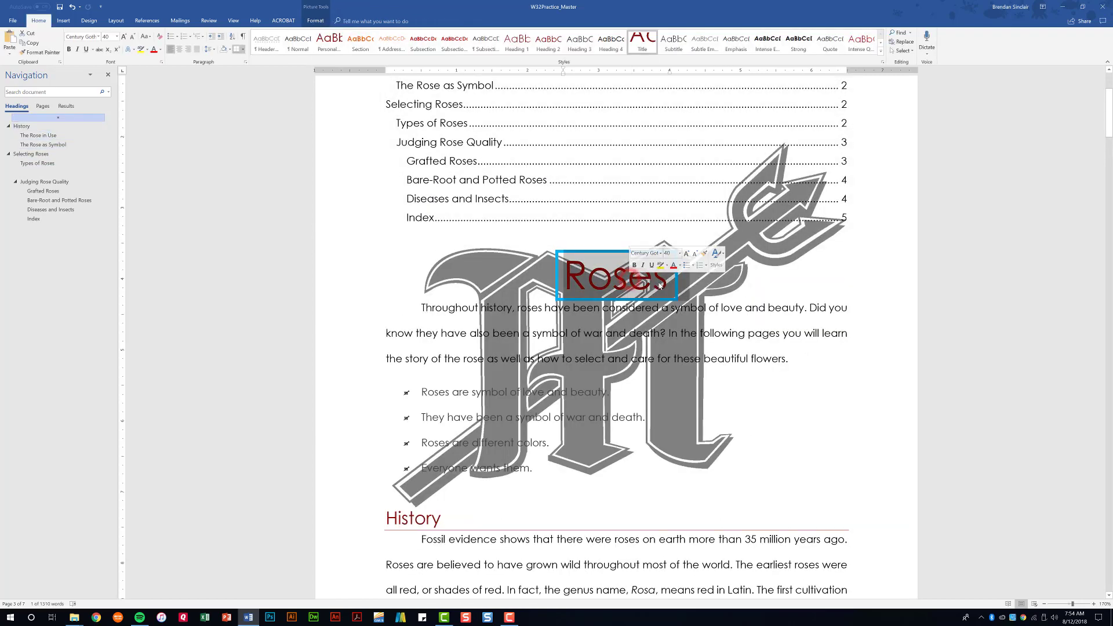
double_click(610, 275)
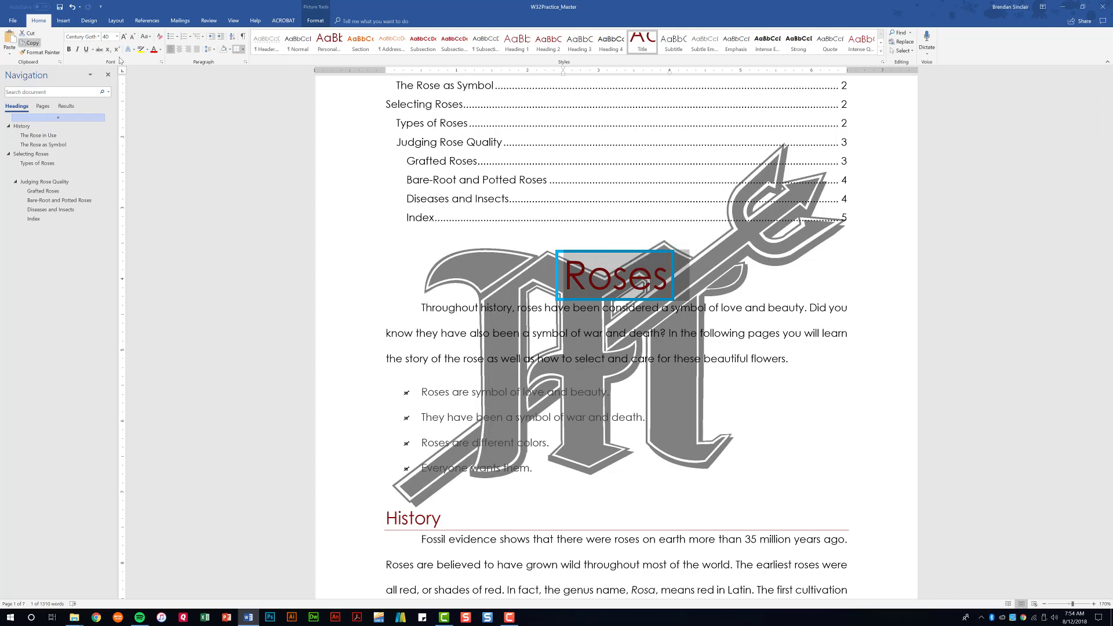
left_click(161, 63)
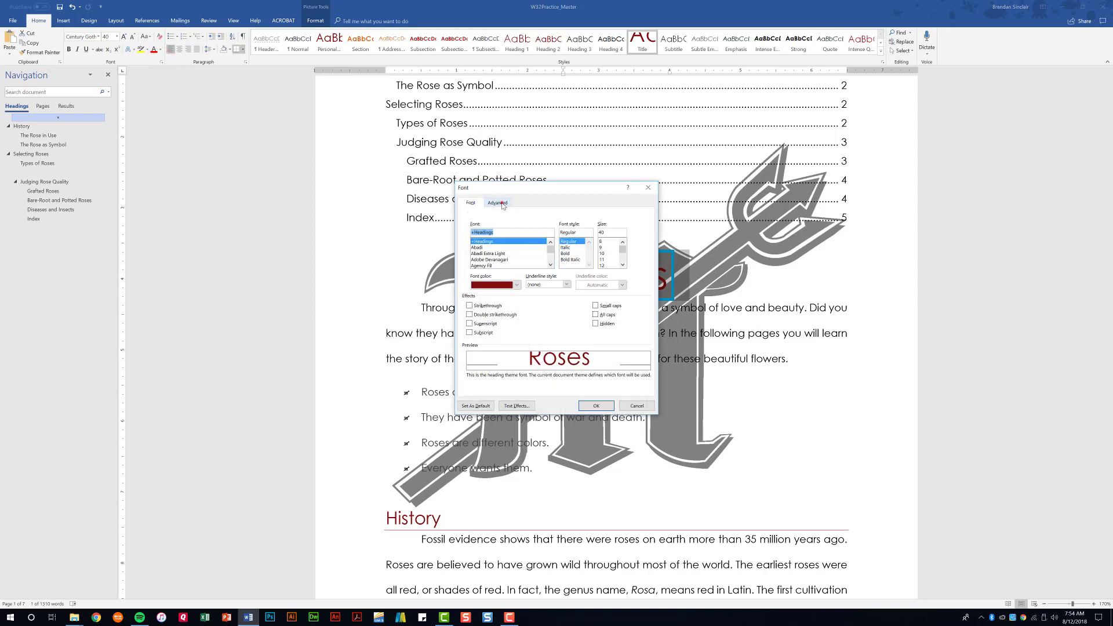
left_click(502, 204)
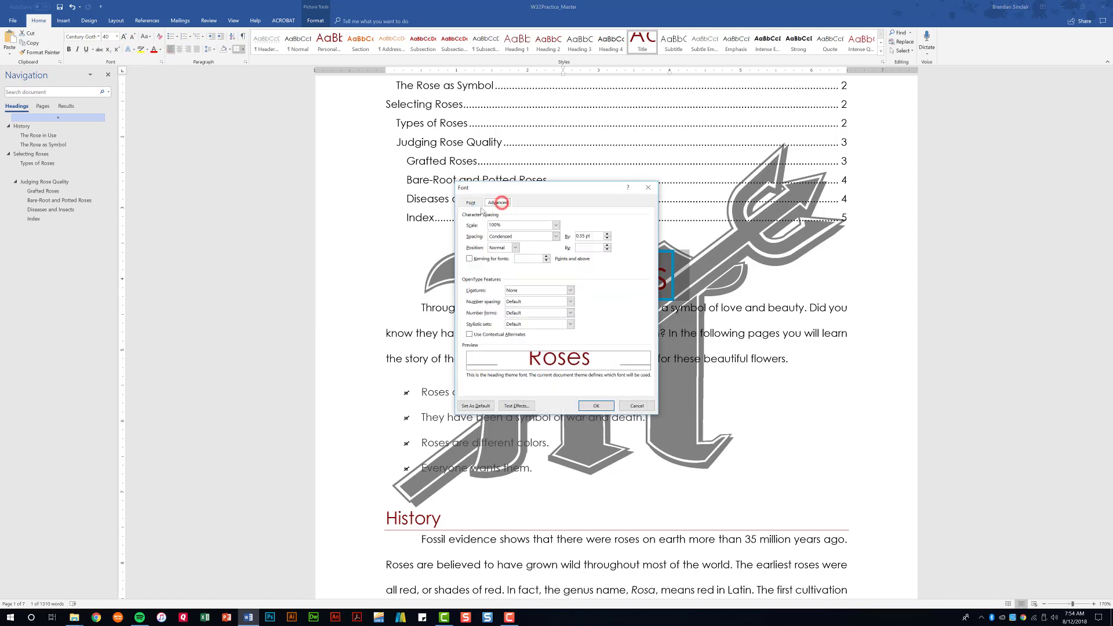
left_click(557, 236)
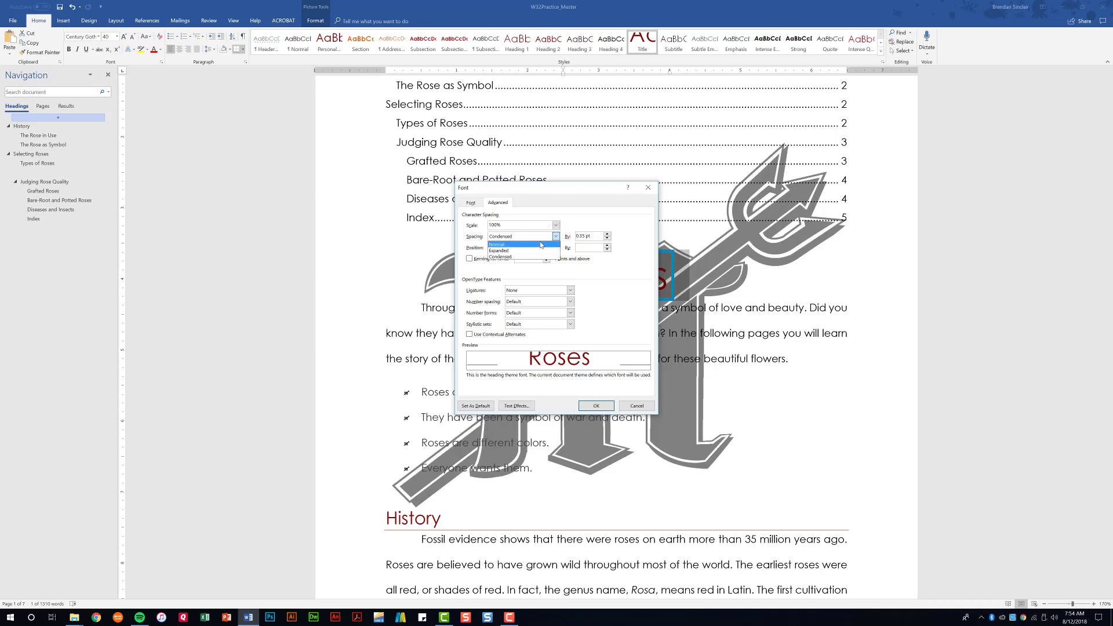
left_click(541, 251)
double_click(590, 236)
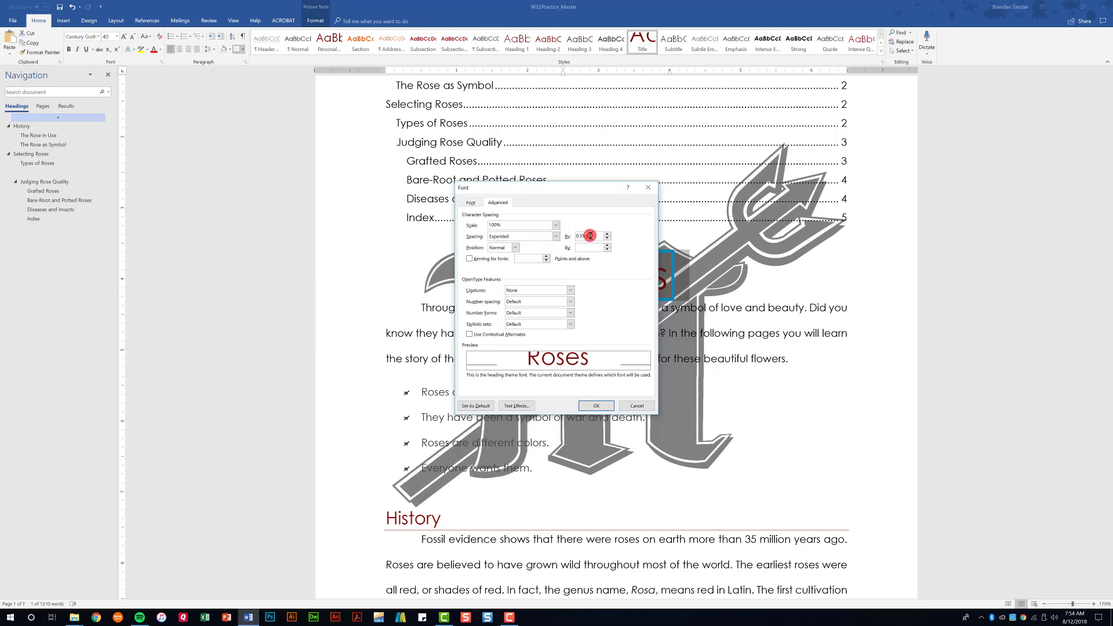
type("5")
left_click(600, 405)
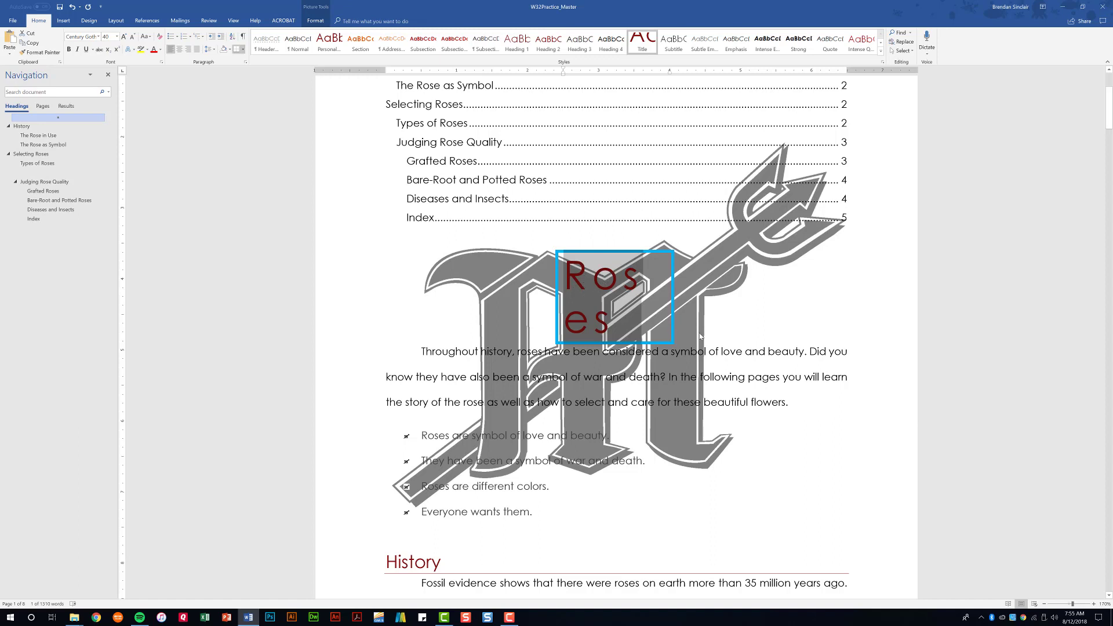
key("ctrl+z")
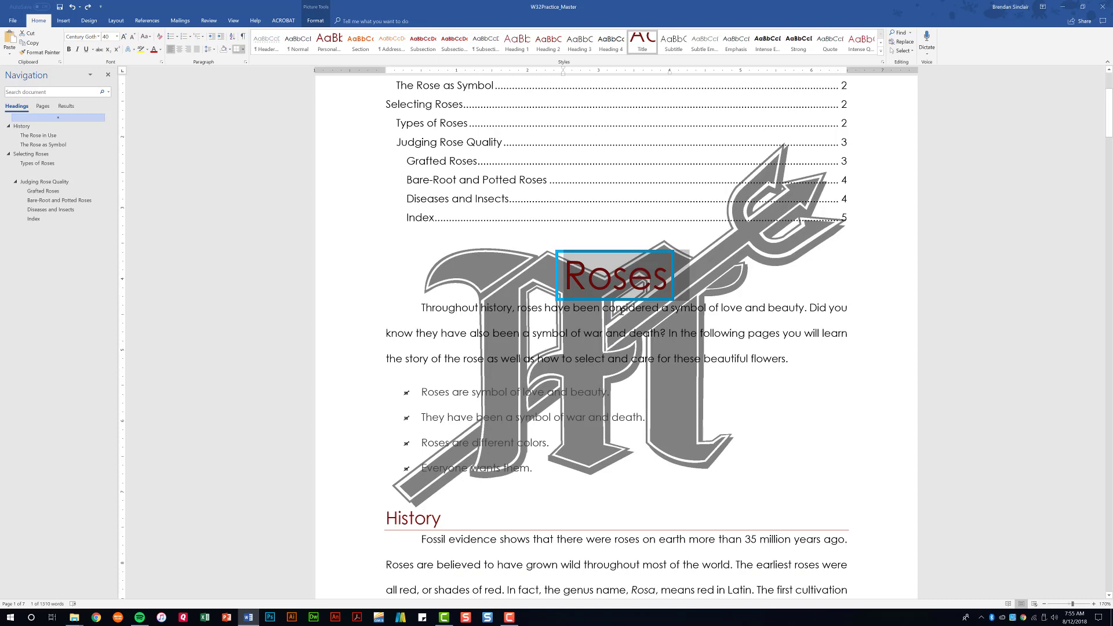
With formatting marks shown, insert a page break before the History heading.
scroll(412, 406, "down", 2)
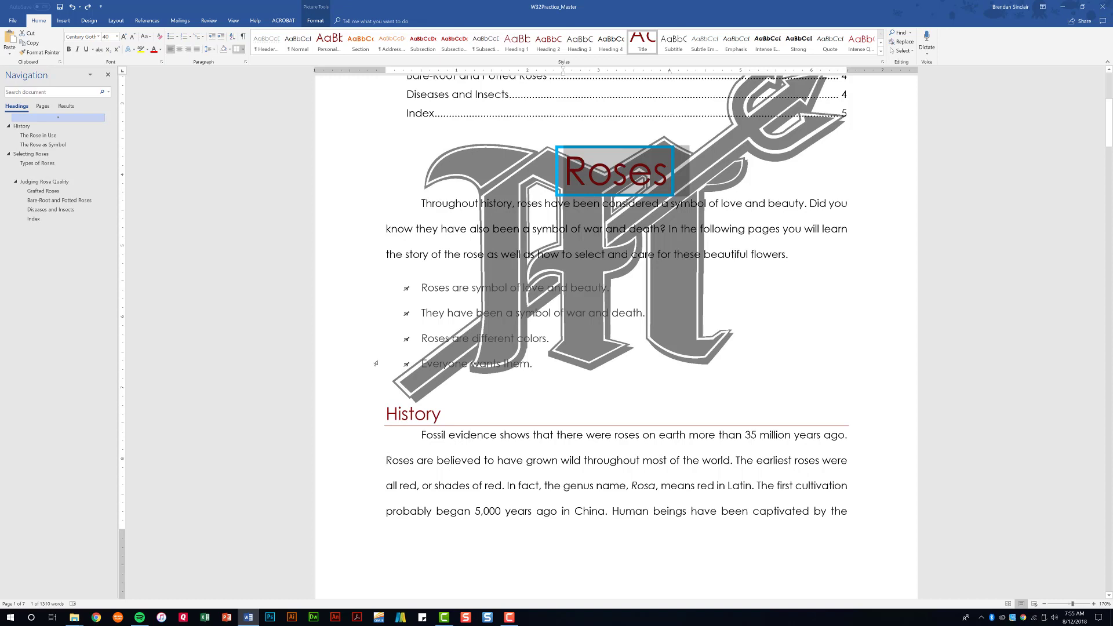
left_click(245, 37)
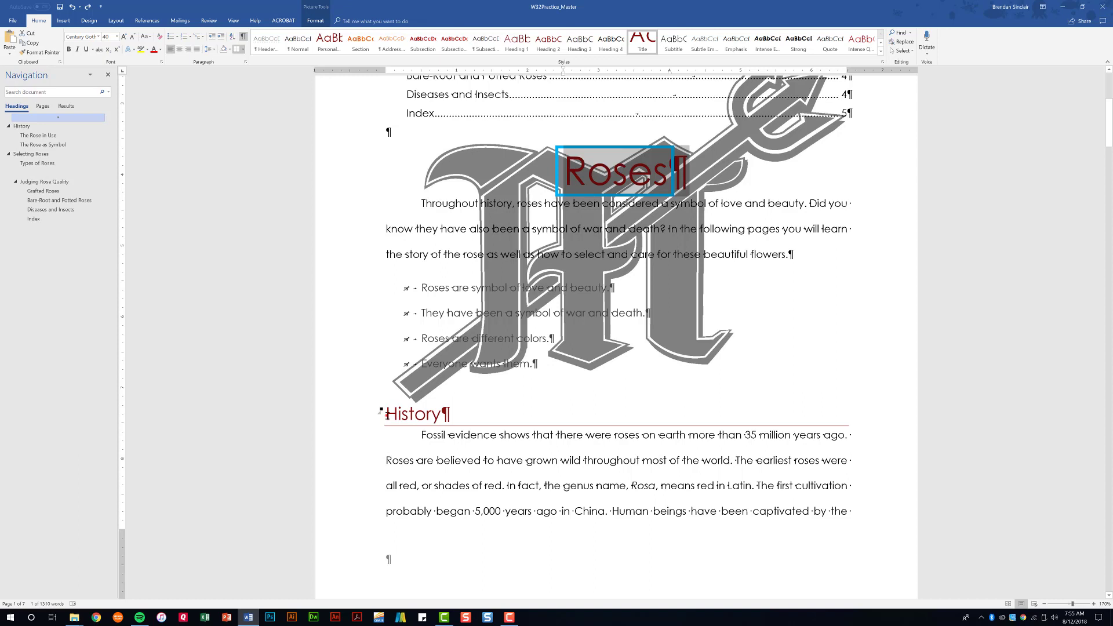
left_click(384, 414)
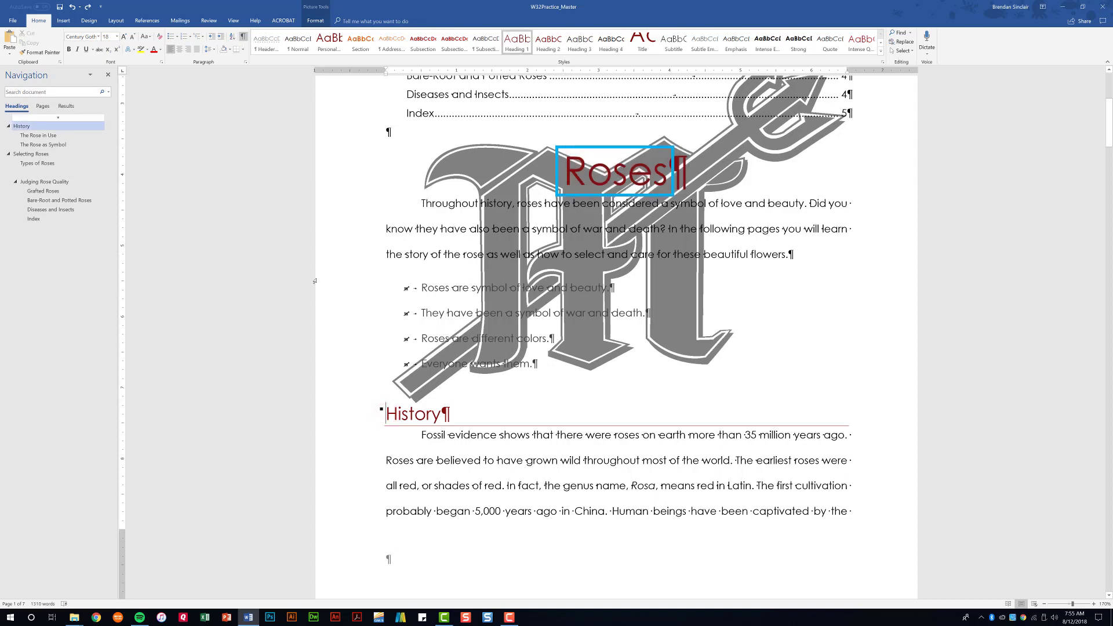
left_click(63, 22)
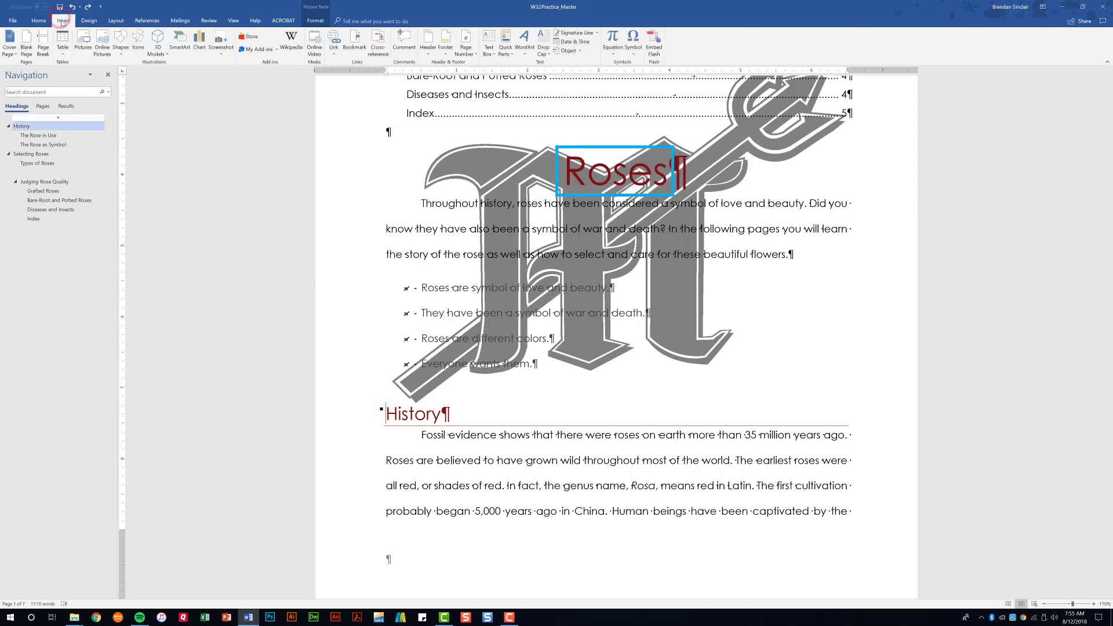
left_click(48, 55)
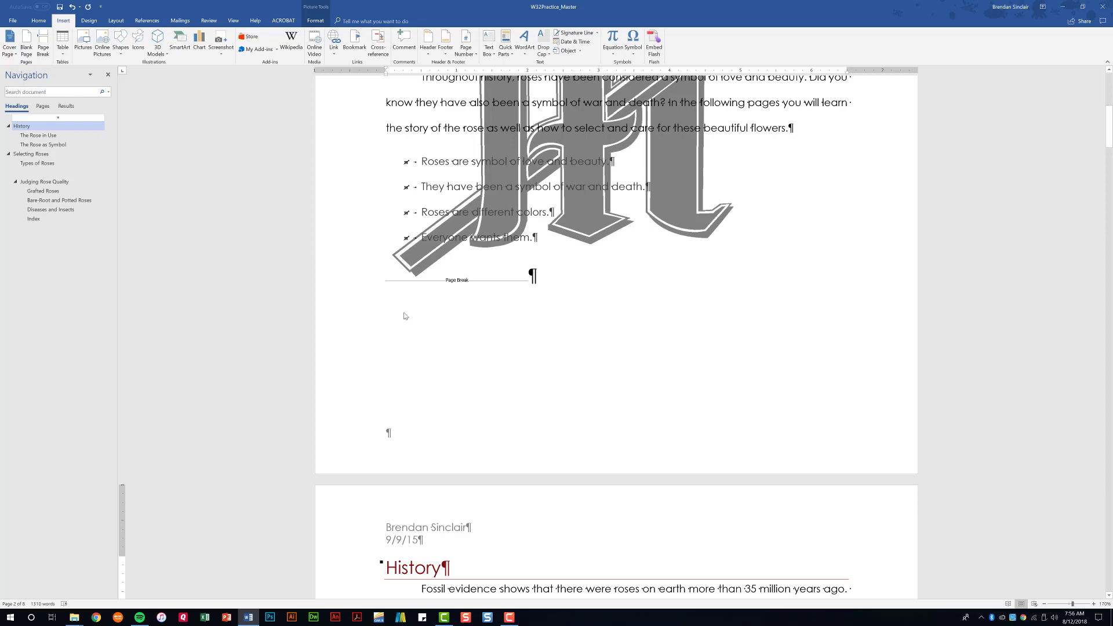
Hide the formatting marks again.
left_click(36, 20)
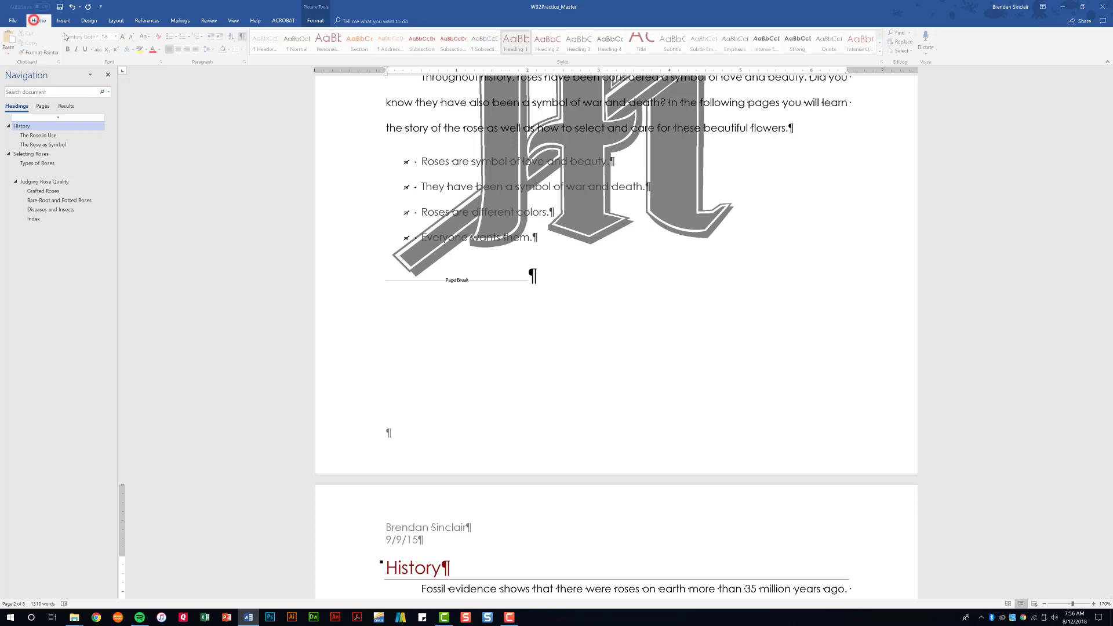
left_click(244, 37)
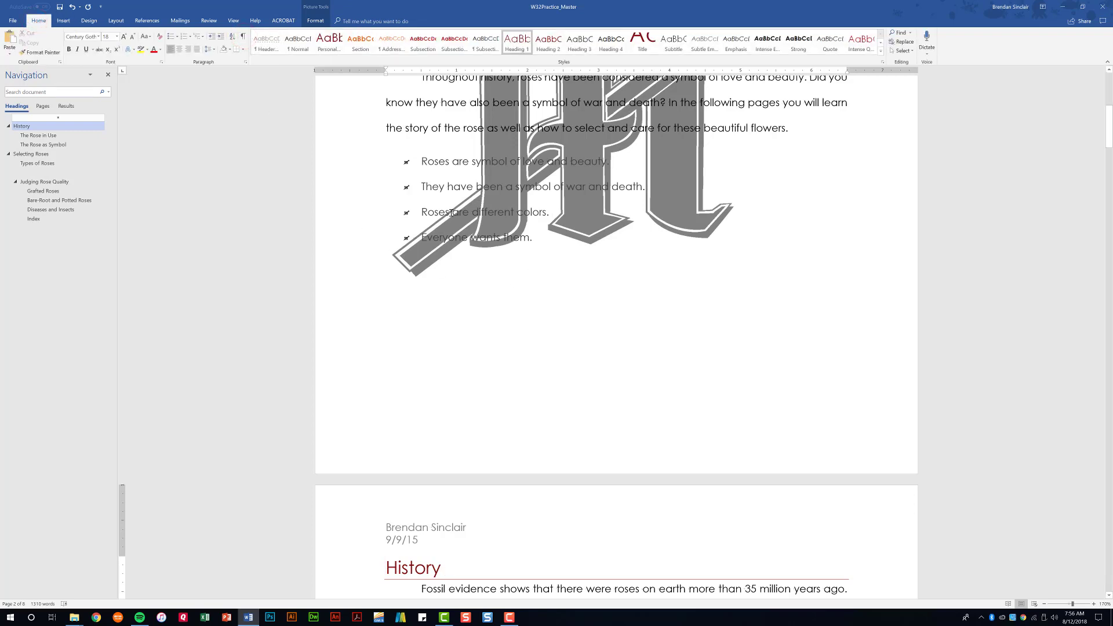
left_click(244, 37)
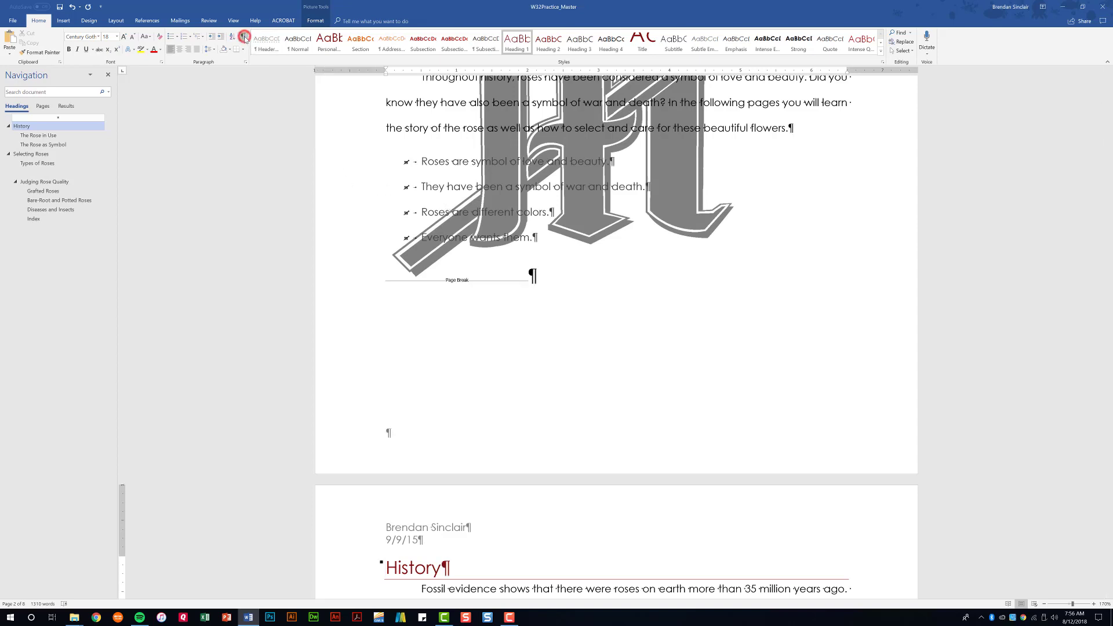
left_click(244, 37)
Select the Roses title and remove its border, shading and indents with Clear All Formatting.
scroll(612, 215, "up", 3)
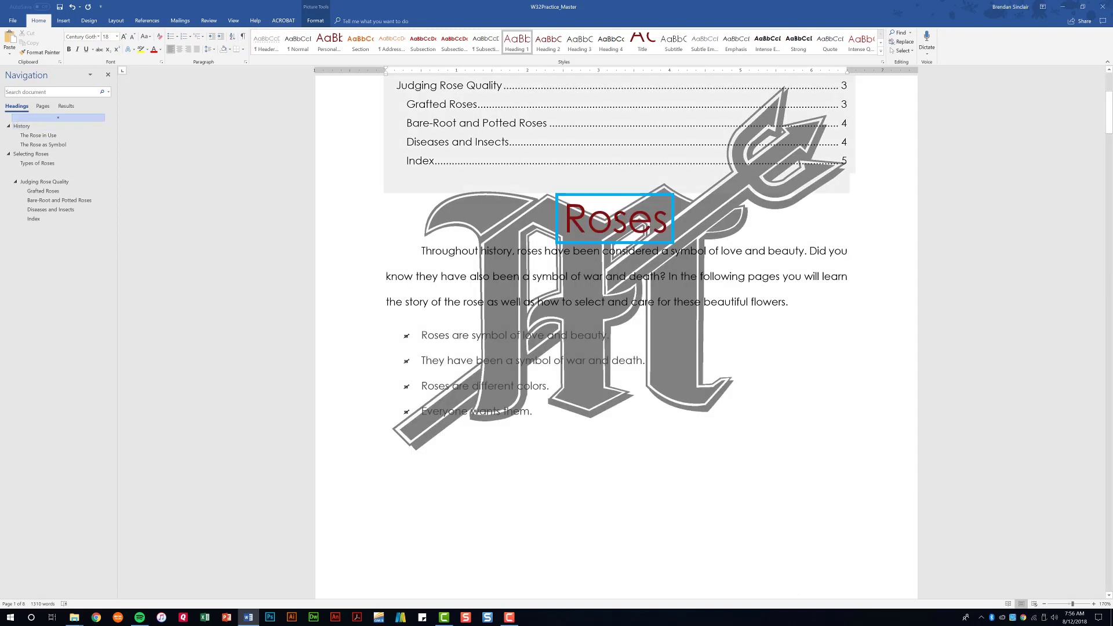
left_click(613, 215)
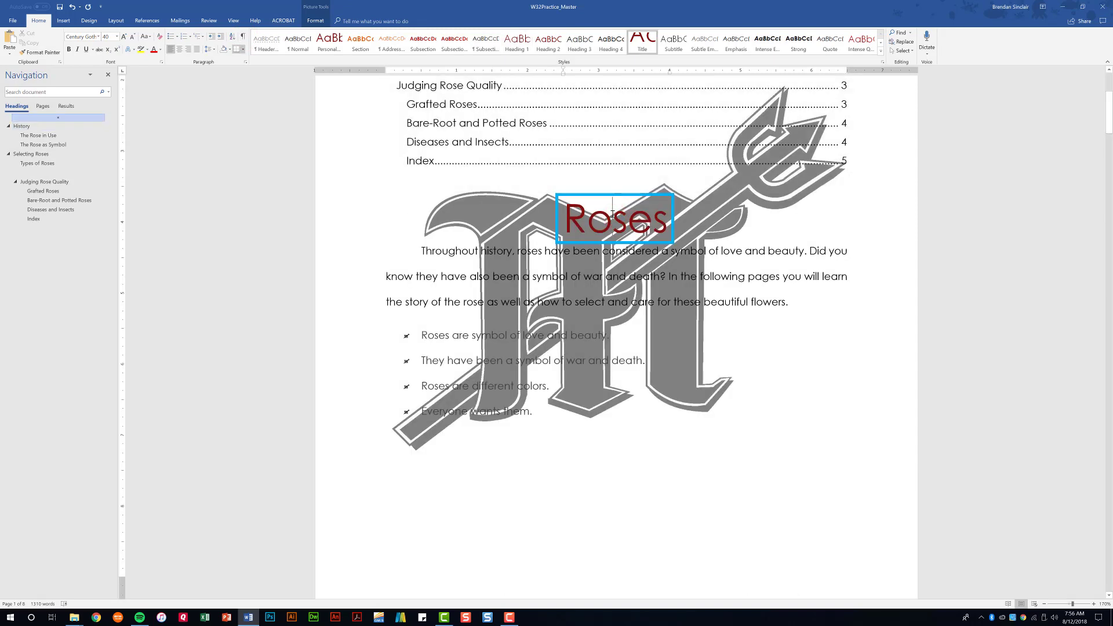
left_click_drag(666, 223, 554, 204)
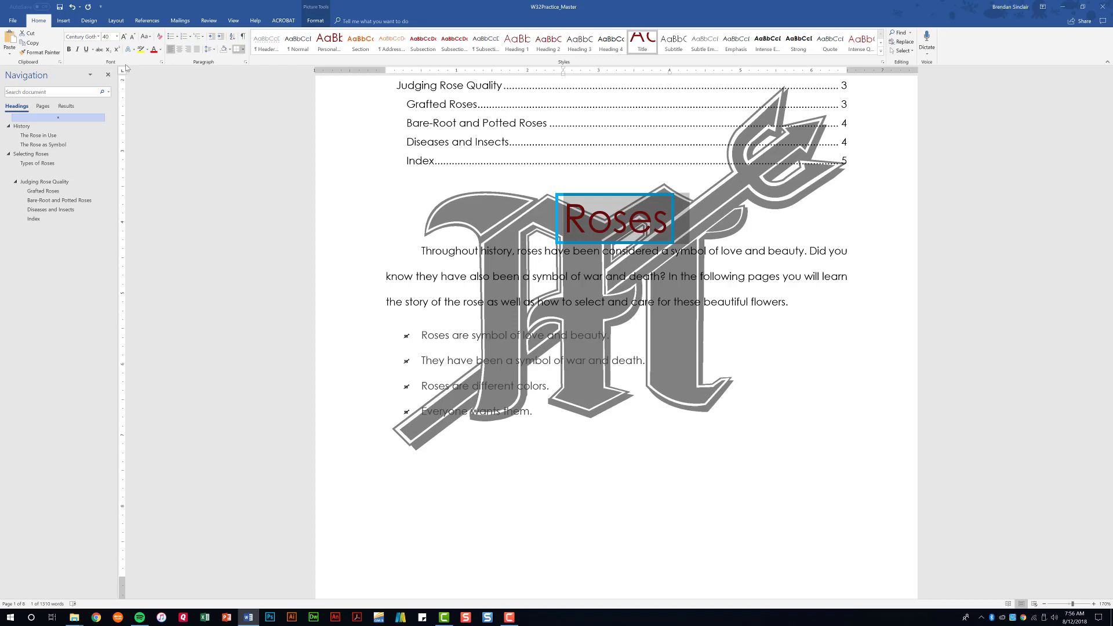
left_click(160, 38)
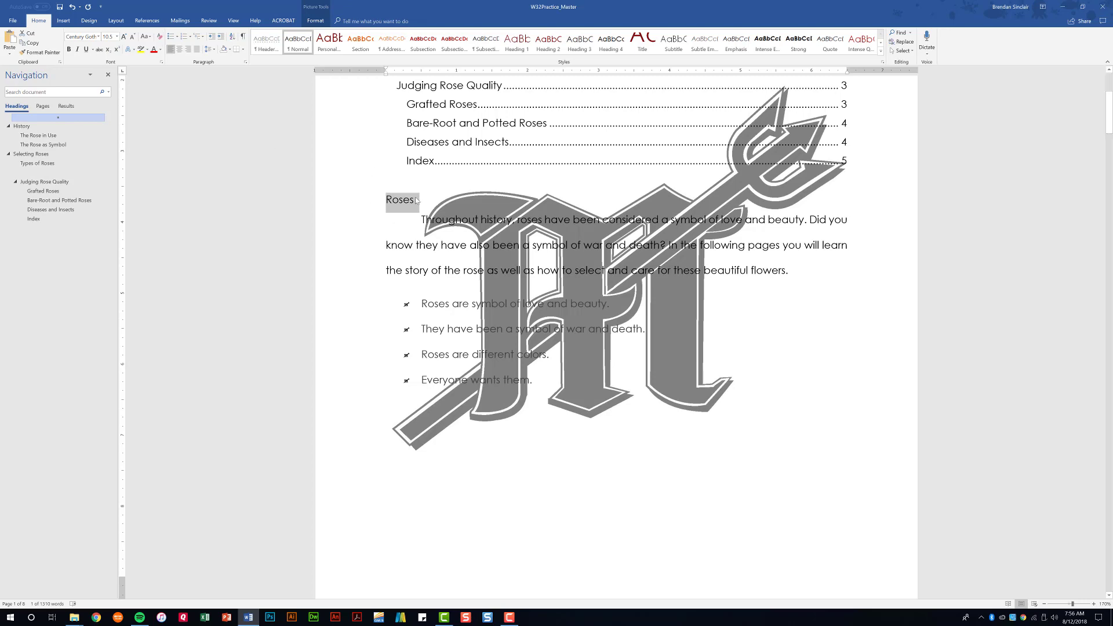
scroll(418, 216, "down", 6)
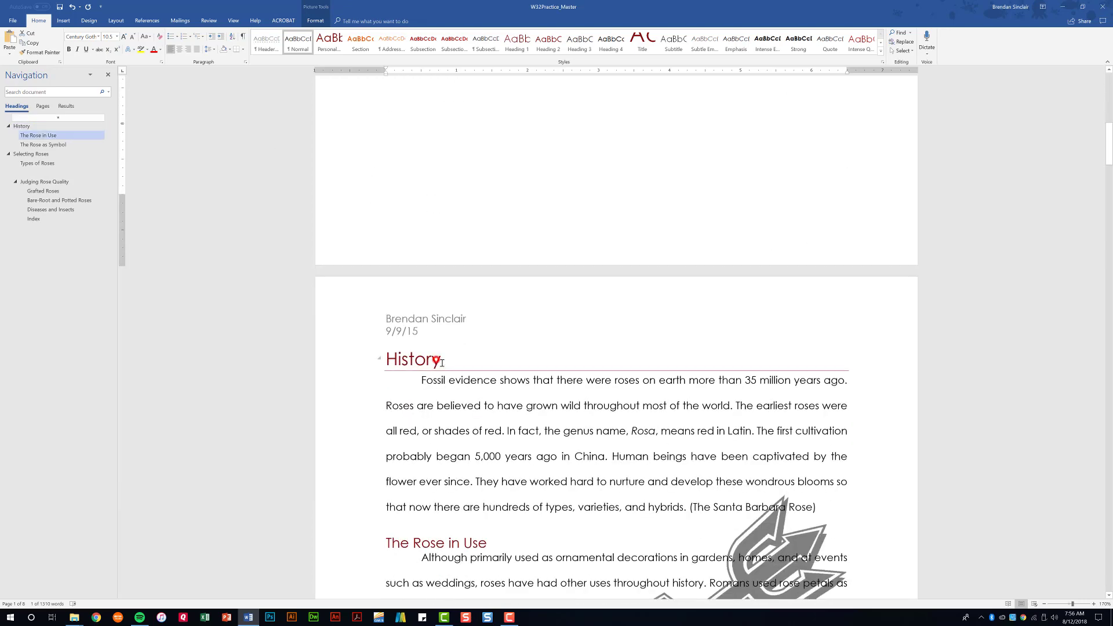
Copy the History heading's formatting onto the Roses title with Format Painter.
left_click_drag(442, 363, 392, 364)
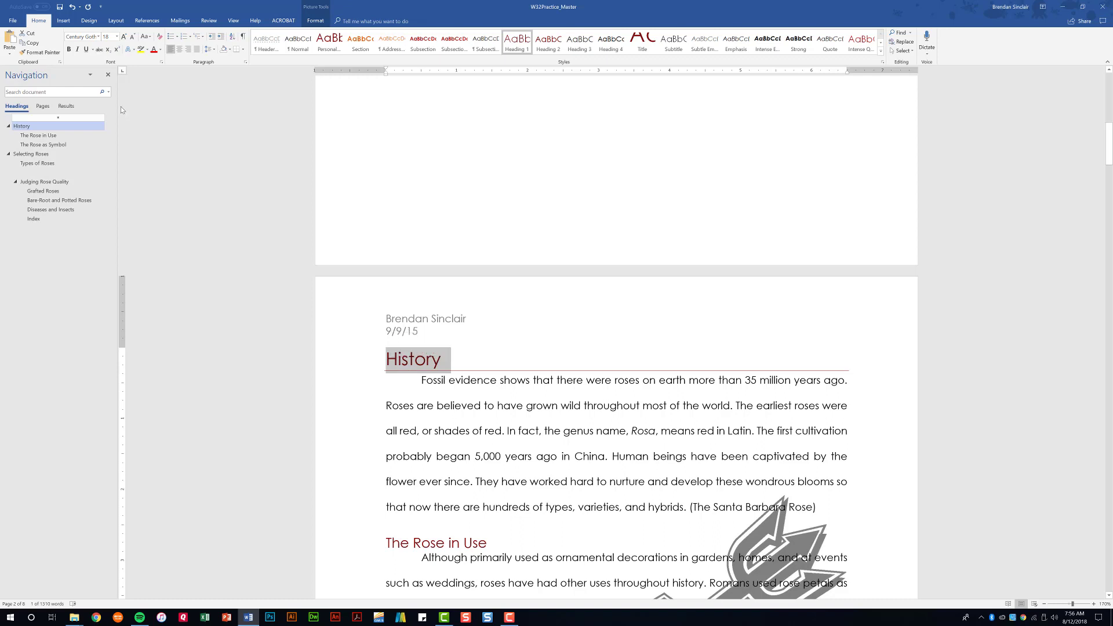
left_click(48, 54)
scroll(463, 258, "up", 8)
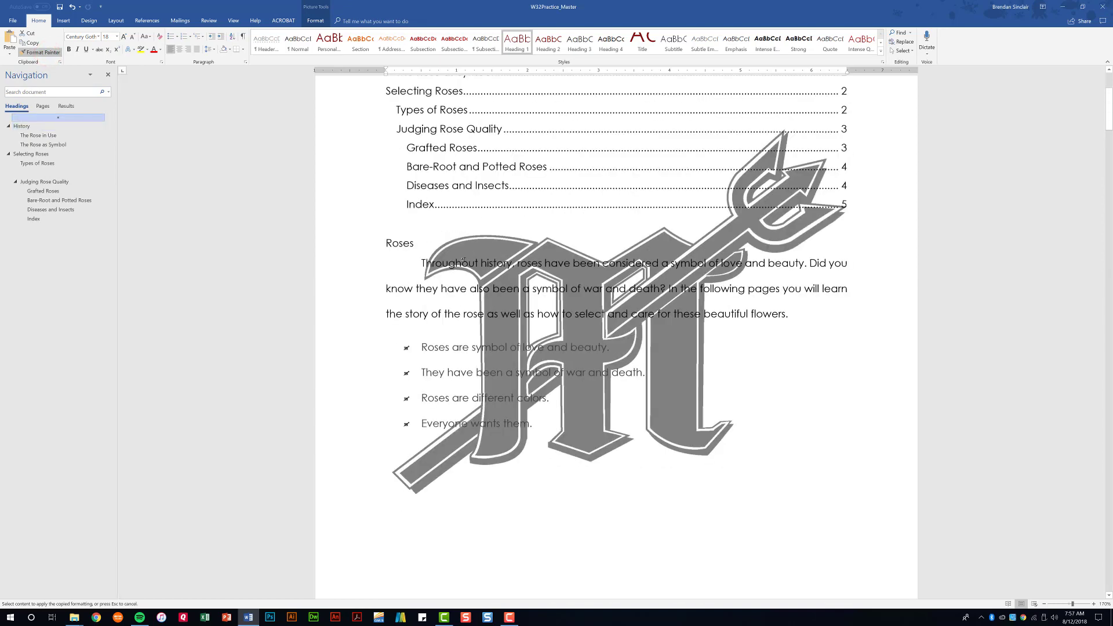
scroll(452, 278, "up", 1)
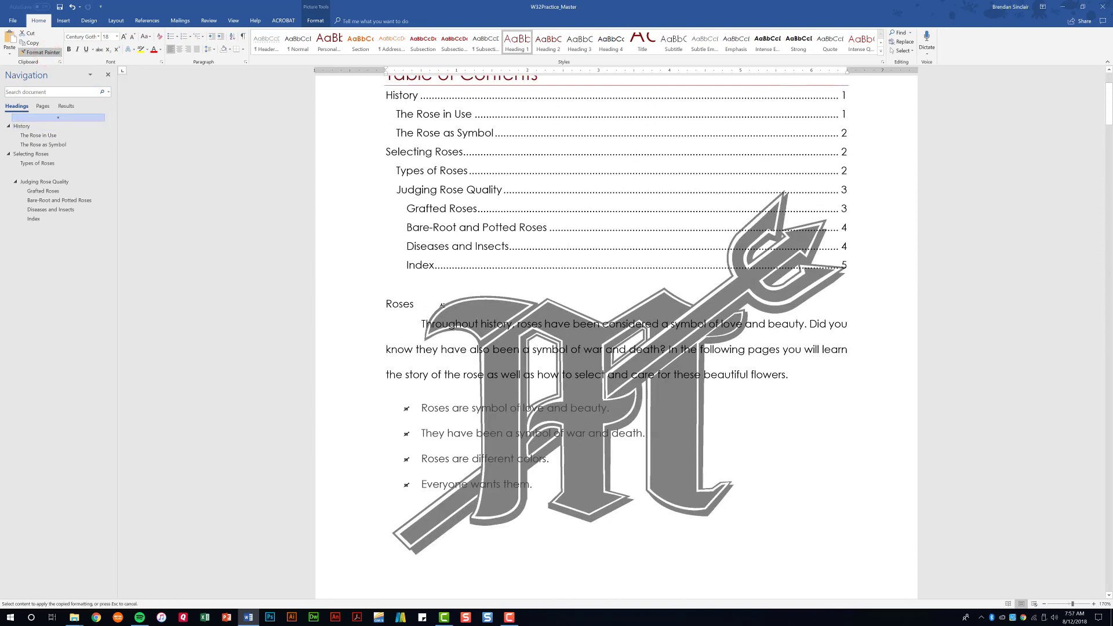
left_click(399, 304)
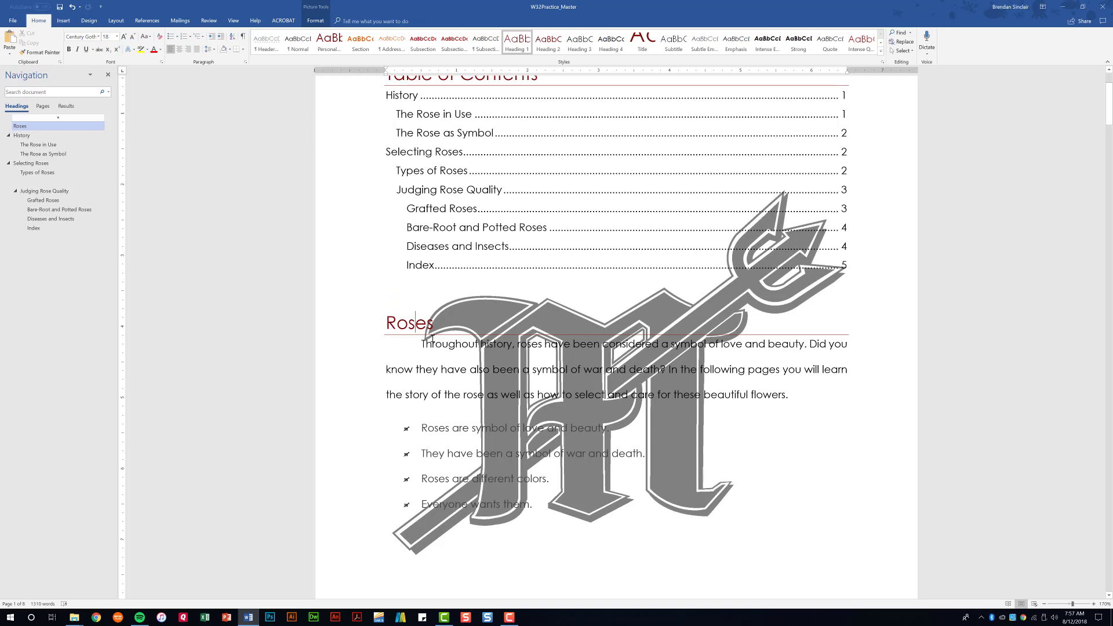
scroll(580, 406, "down", 1)
left_click(715, 462)
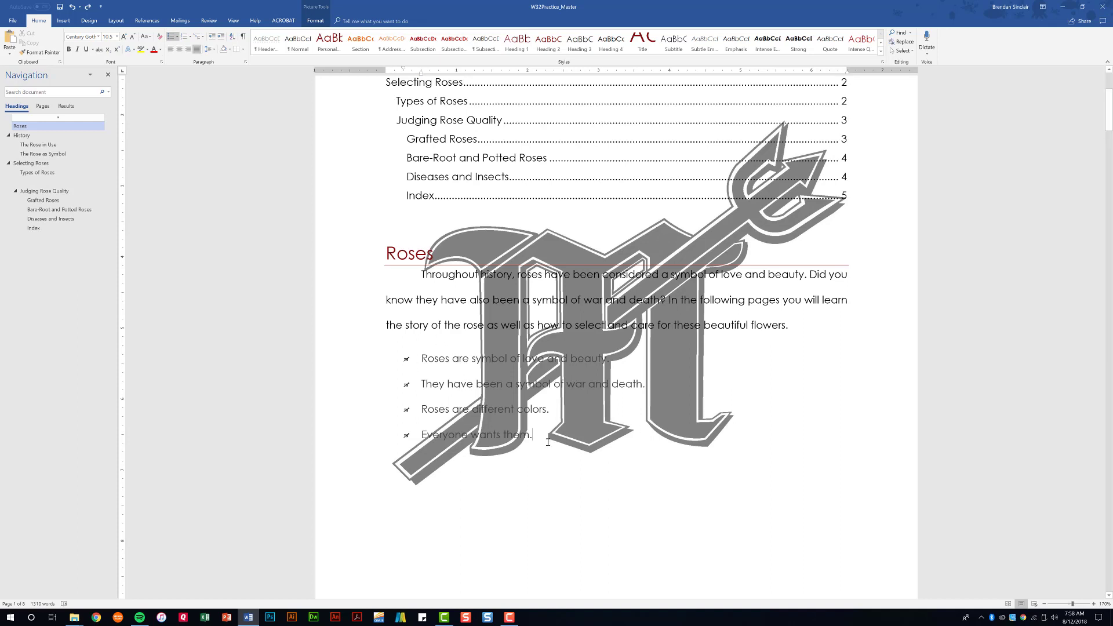
Sort the four rose bullet lines alphabetically in ascending order.
left_click_drag(549, 435, 422, 355)
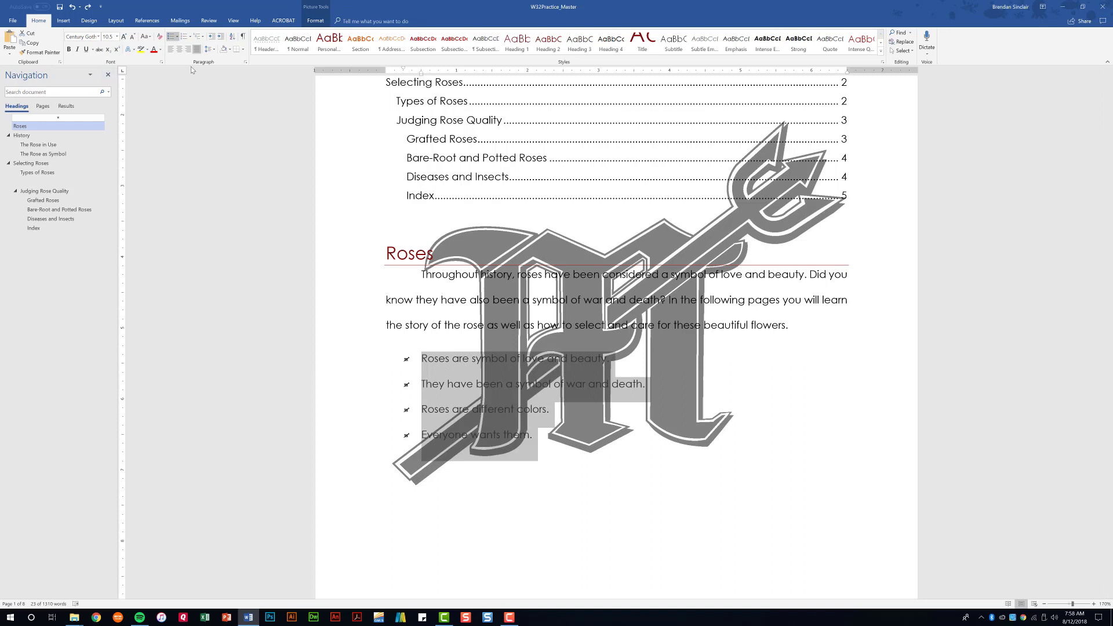
left_click(234, 37)
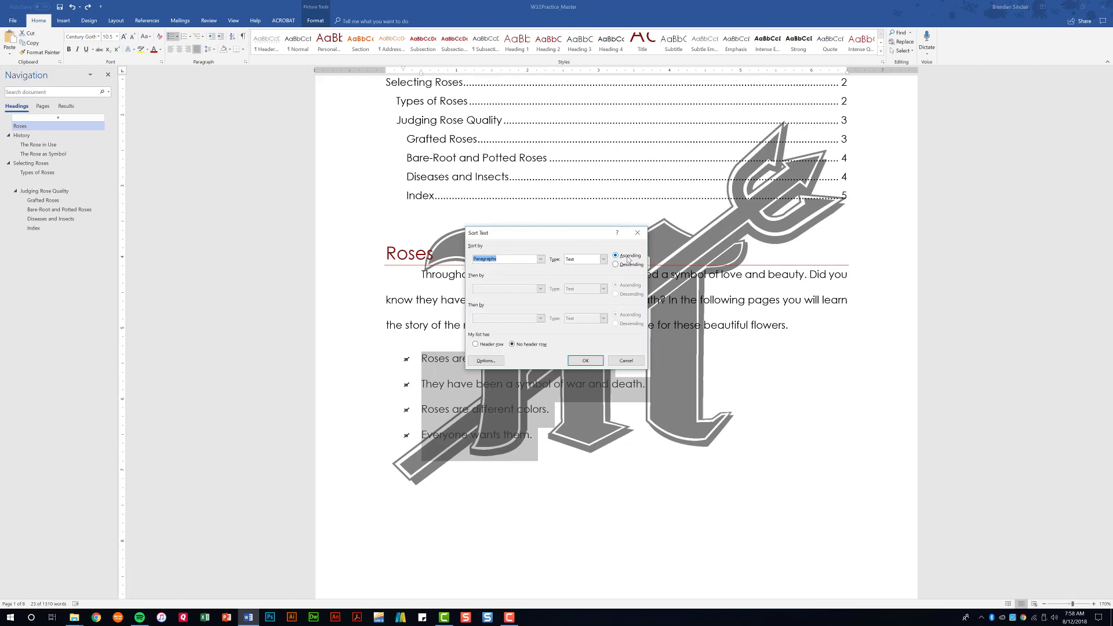
left_click(585, 360)
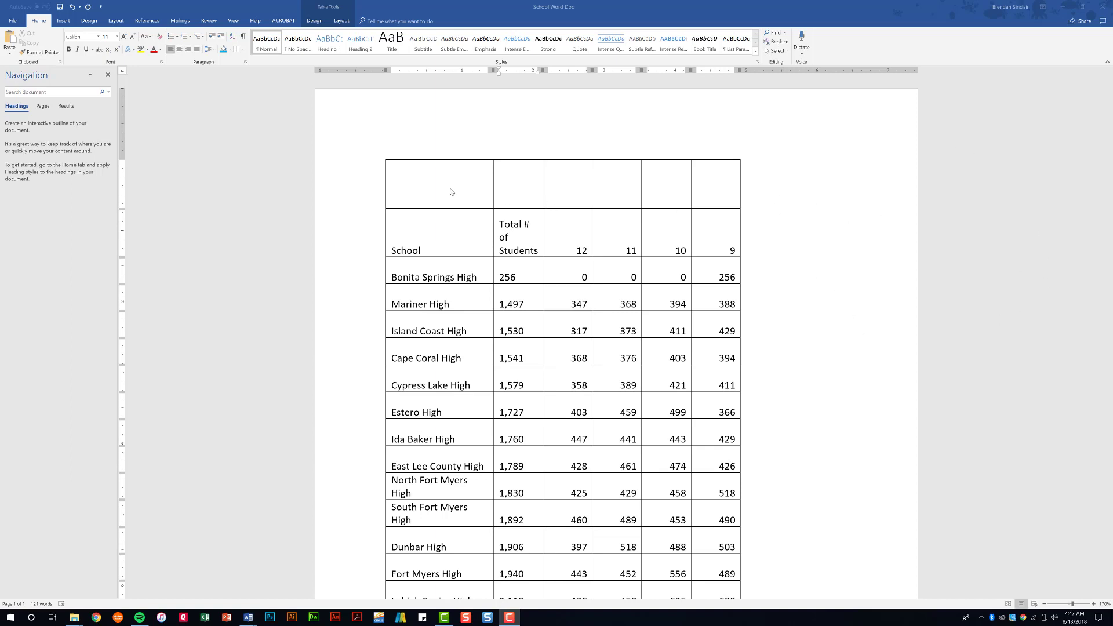
Merge the table's empty top row into one cell and type 'Lee County Schools'.
left_click(432, 189)
left_click_drag(678, 191, 708, 195)
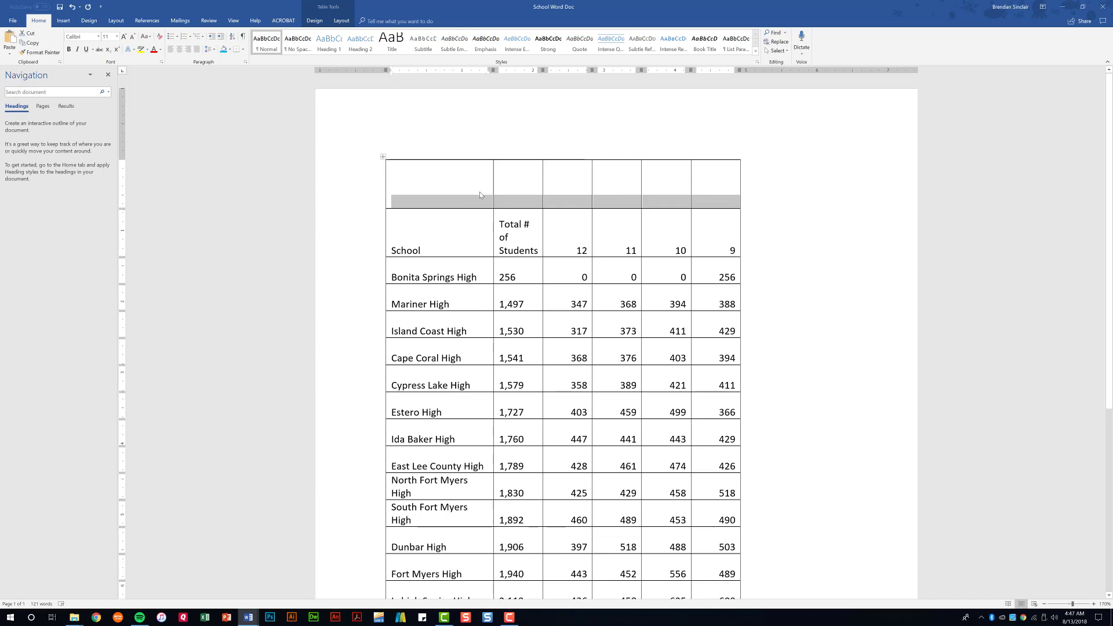
left_click(345, 21)
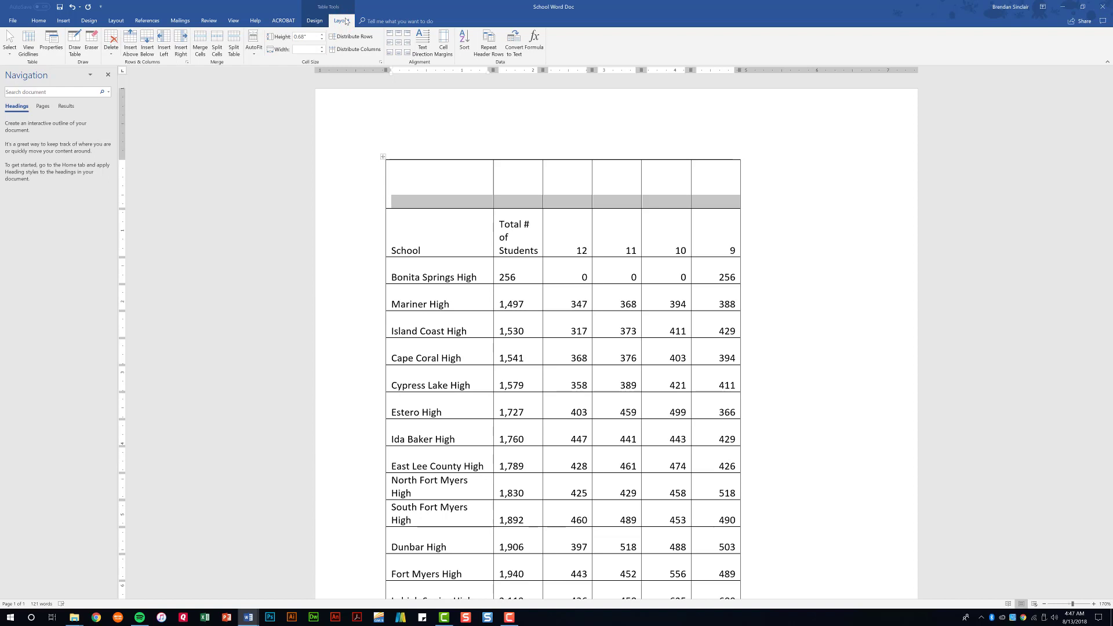
left_click(201, 49)
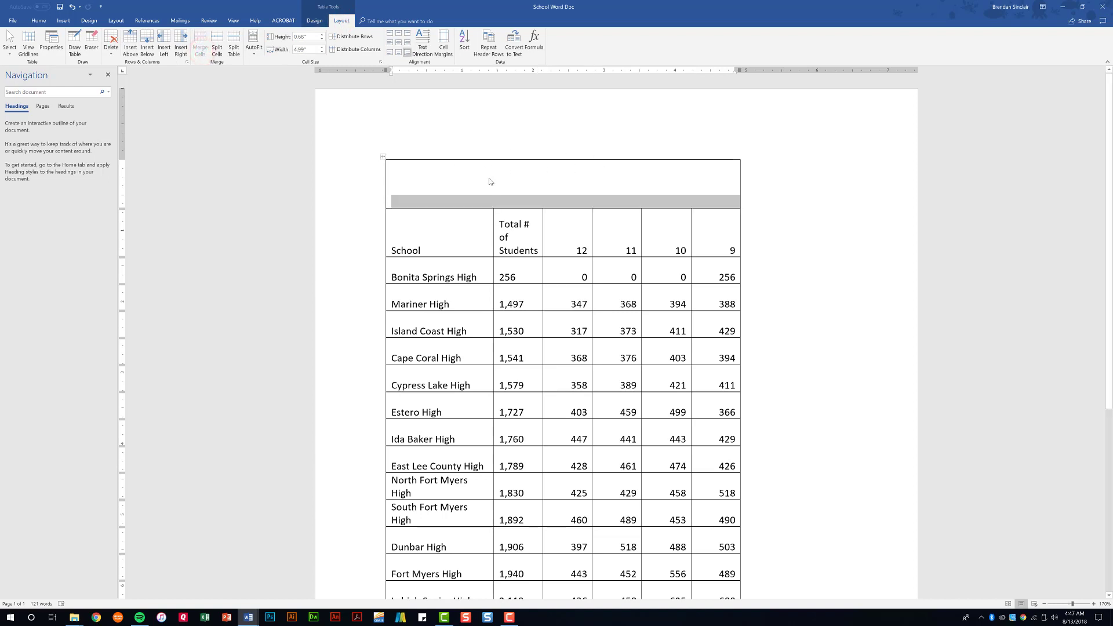
type("L")
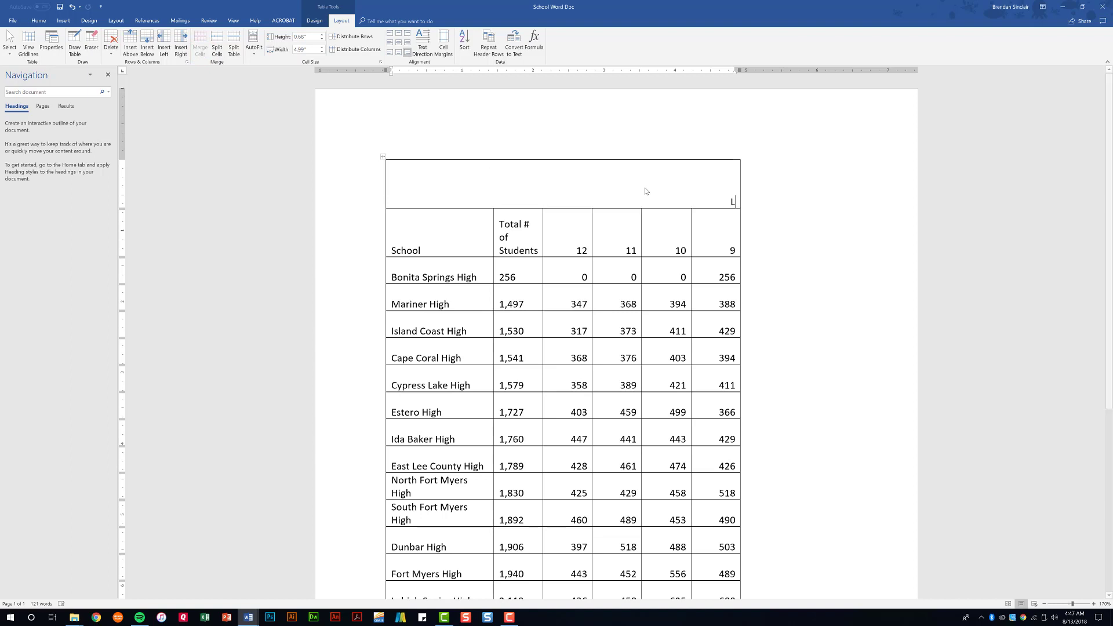
type("ee County Schools")
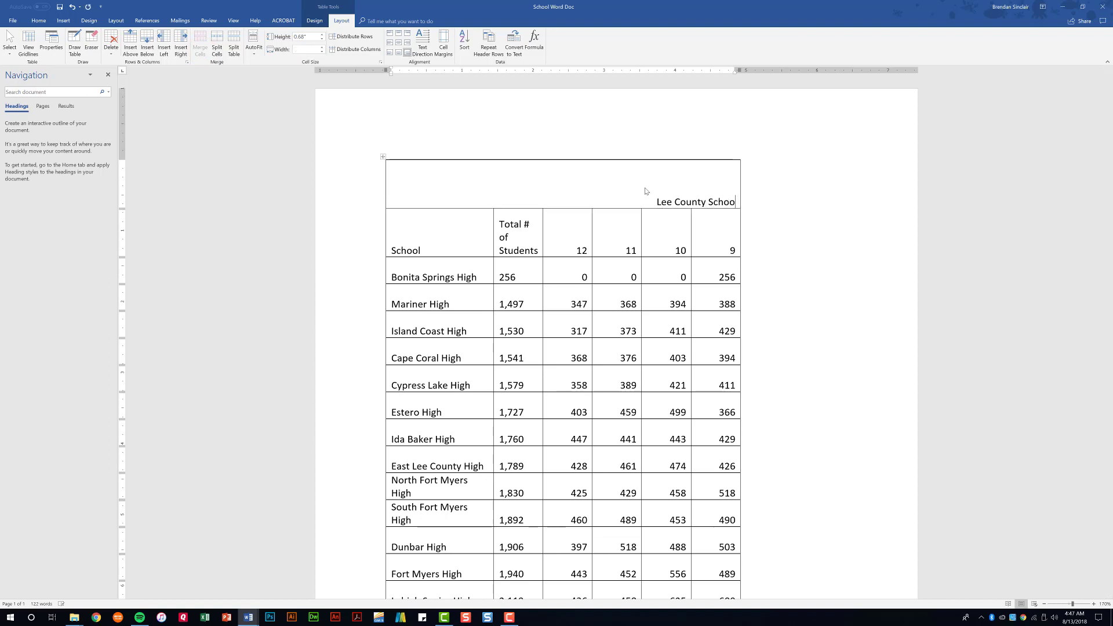
left_click(652, 215)
Center the 'Lee County Schools' title within the merged top cell.
triple_click(721, 201)
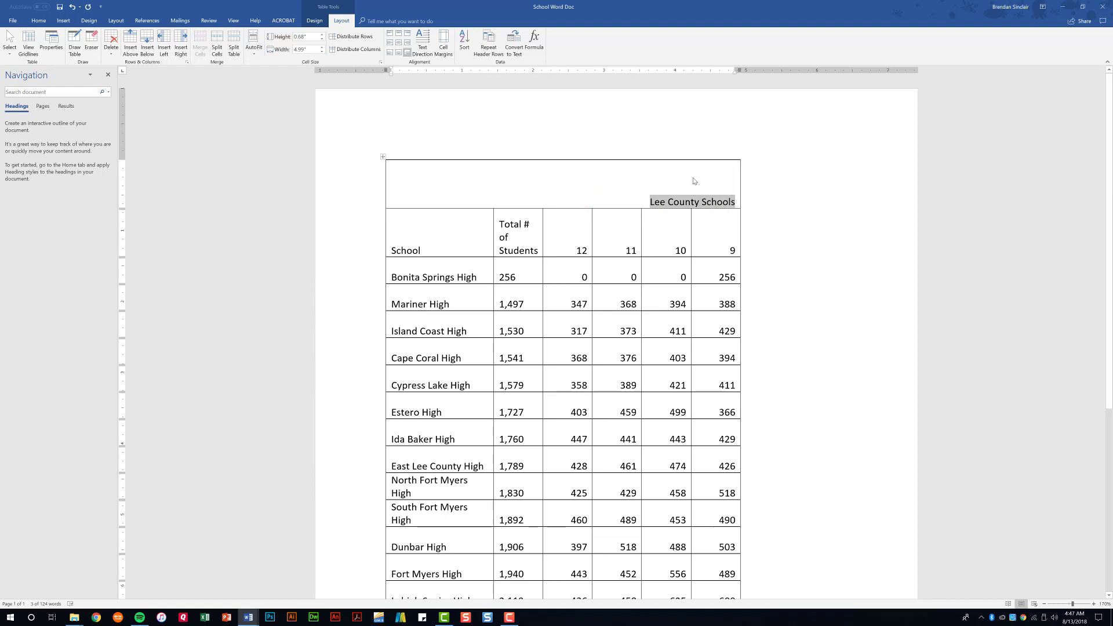
left_click(390, 36)
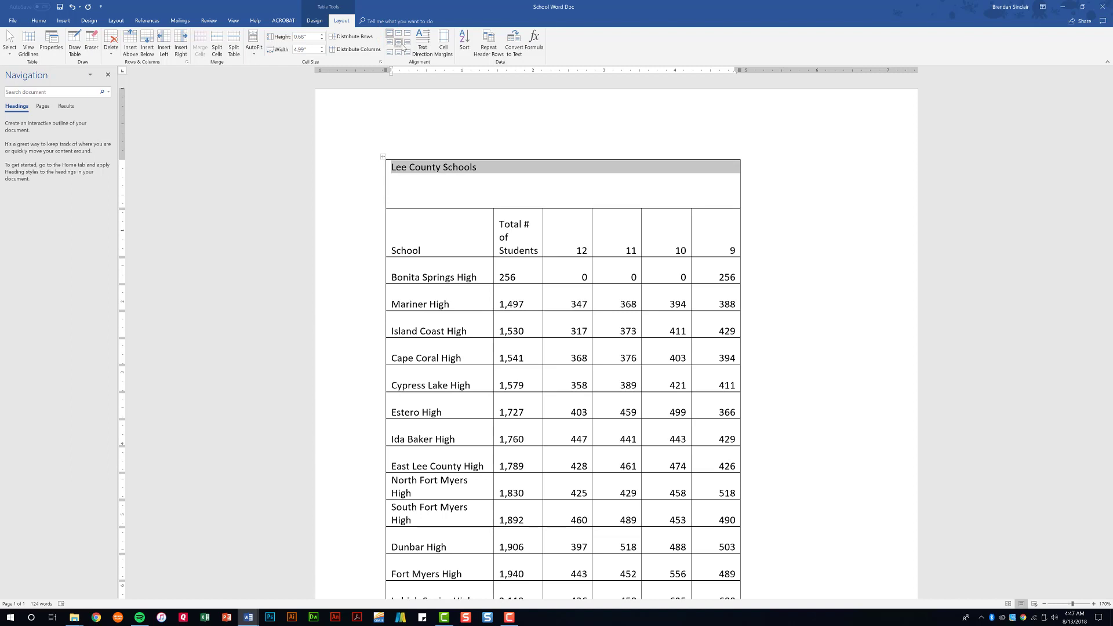
left_click(398, 43)
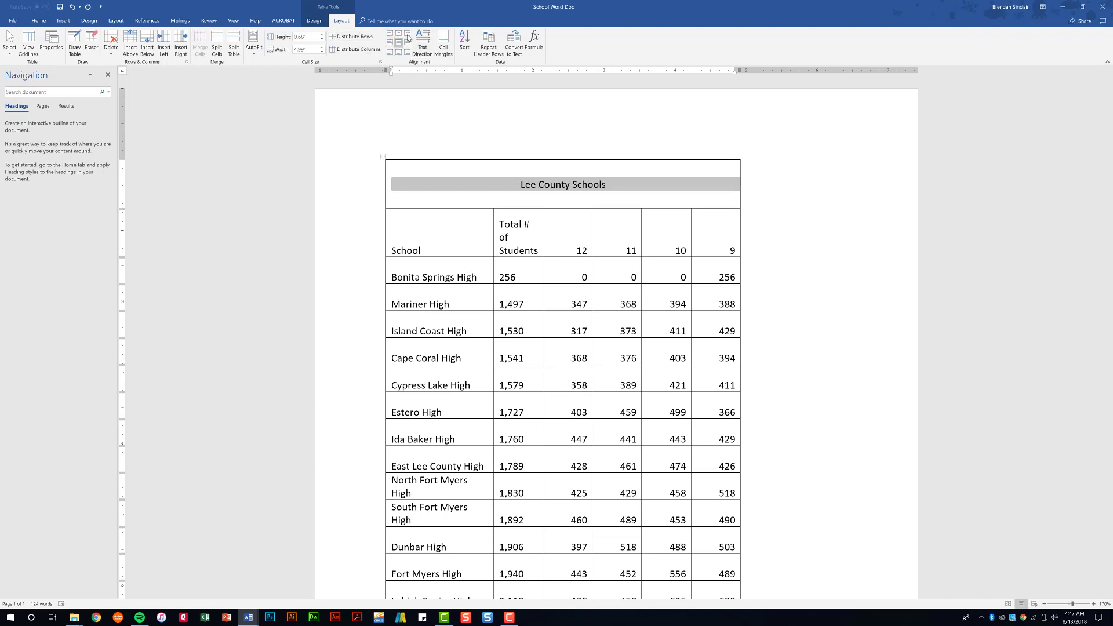
scroll(463, 209, "down", 3)
left_click(482, 166)
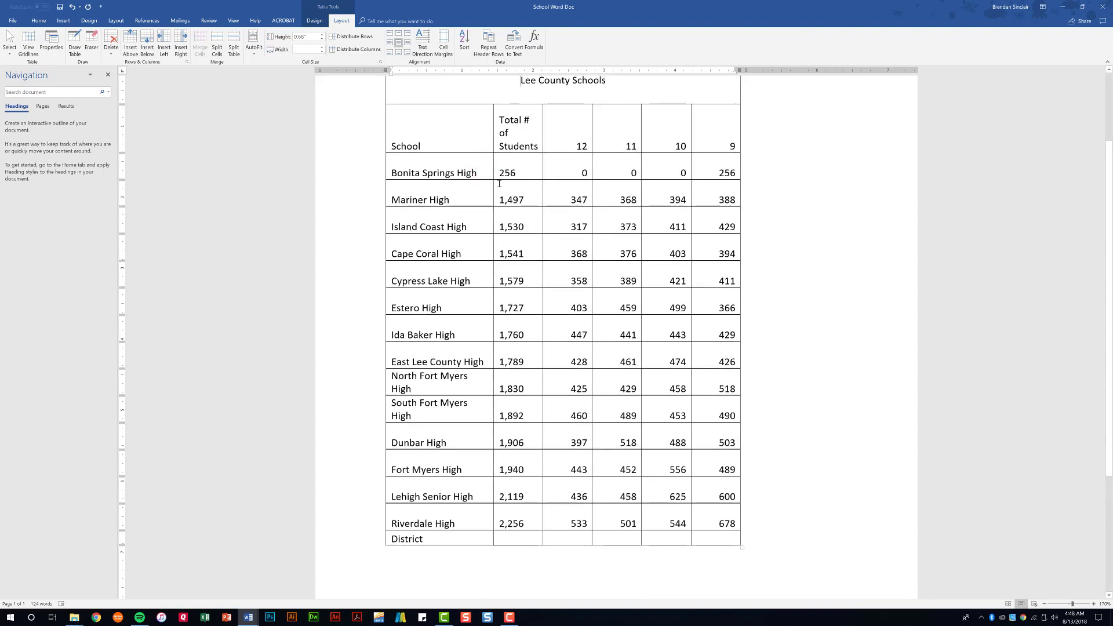
Sort the school rows ascending by School, treating the first row as a header.
left_click_drag(393, 147, 475, 518)
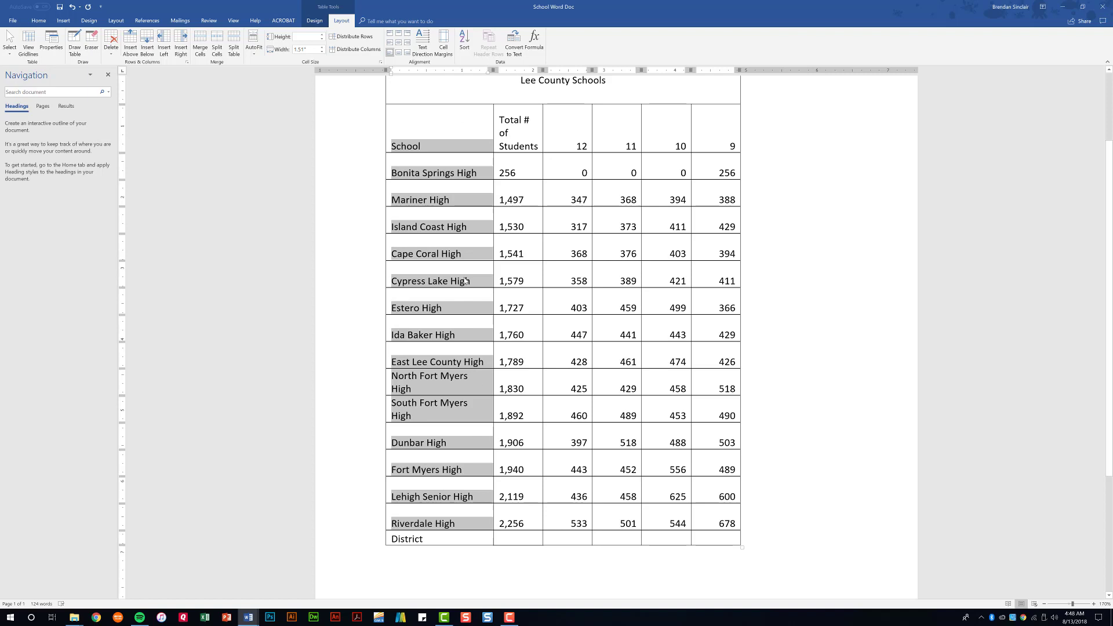
left_click(466, 41)
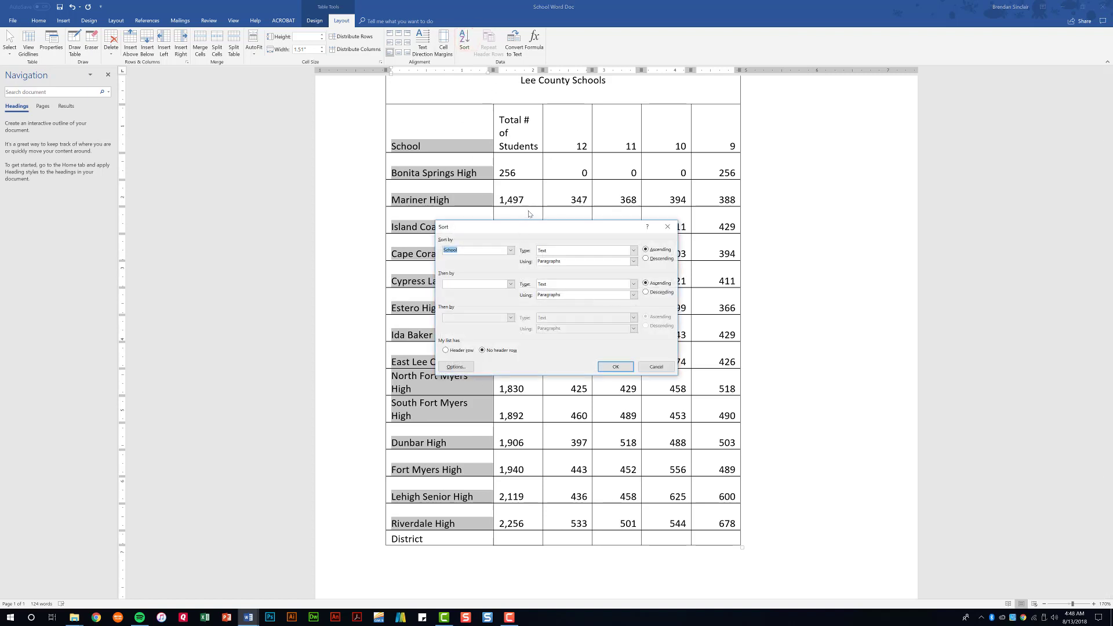
left_click(445, 350)
left_click(624, 370)
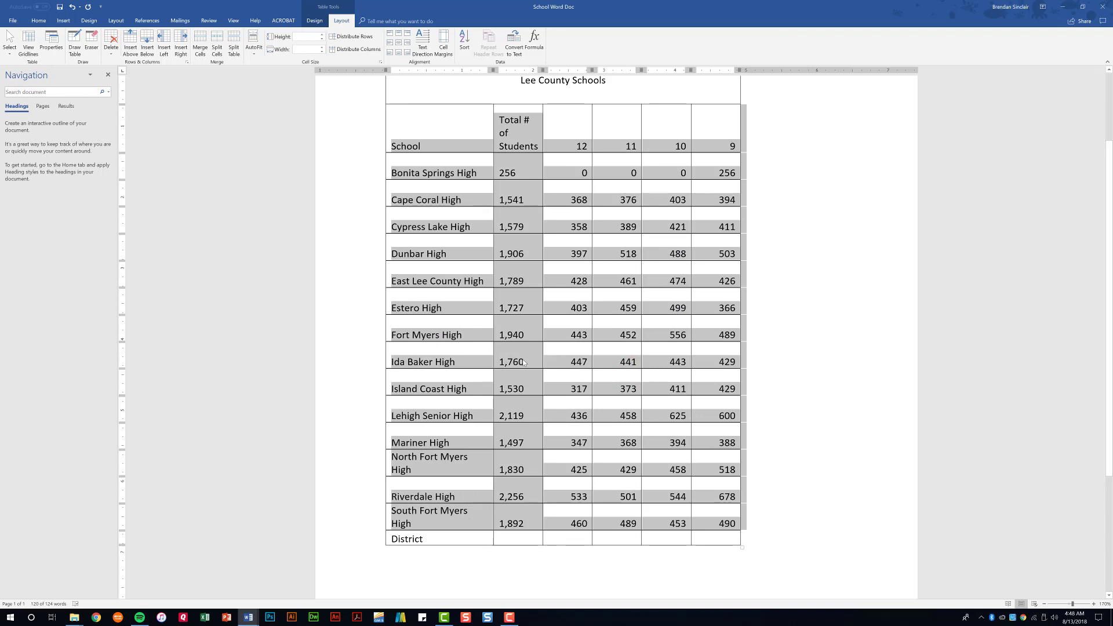
left_click(528, 448)
scroll(528, 448, "up", 1)
left_click(382, 87)
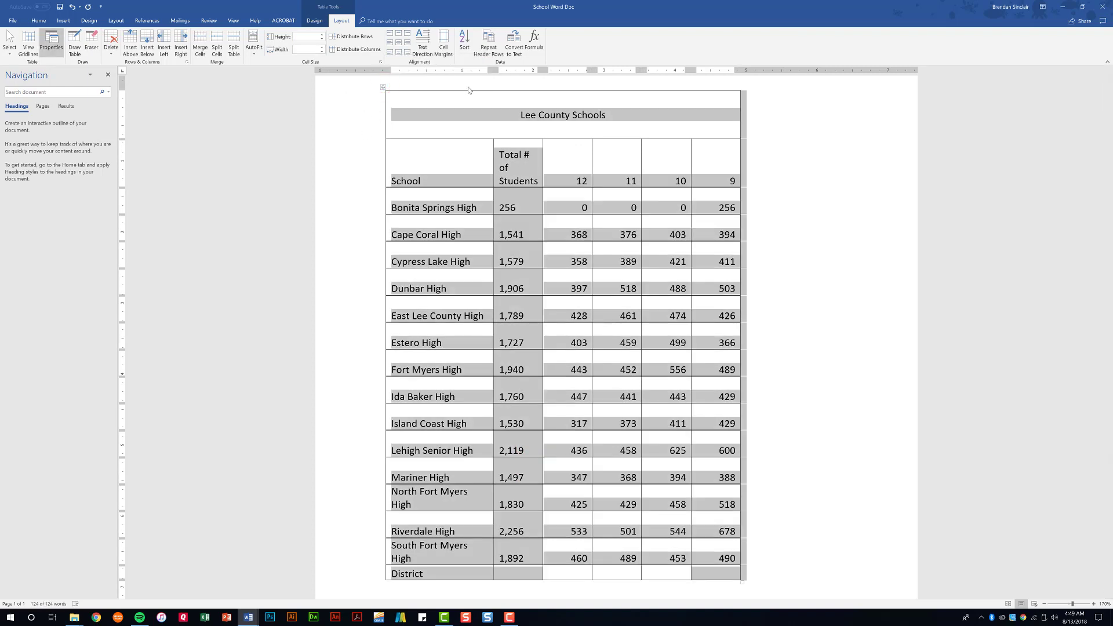
Widen the School column to 1.9 inches so each school name fits on one line.
left_click(257, 52)
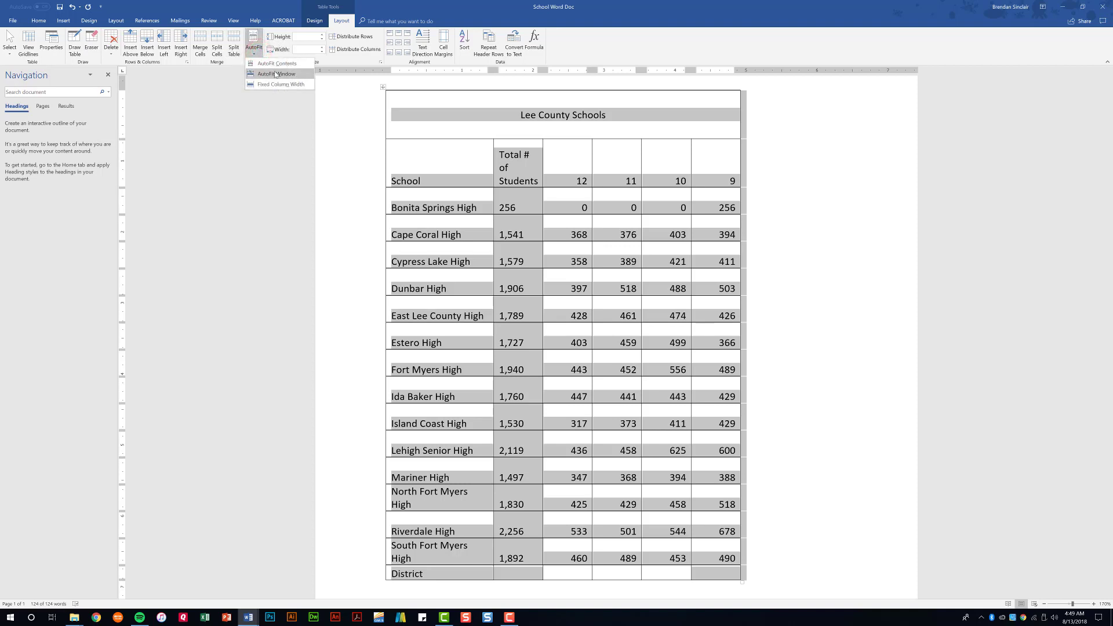
left_click(578, 47)
left_click_drag(464, 179, 480, 556)
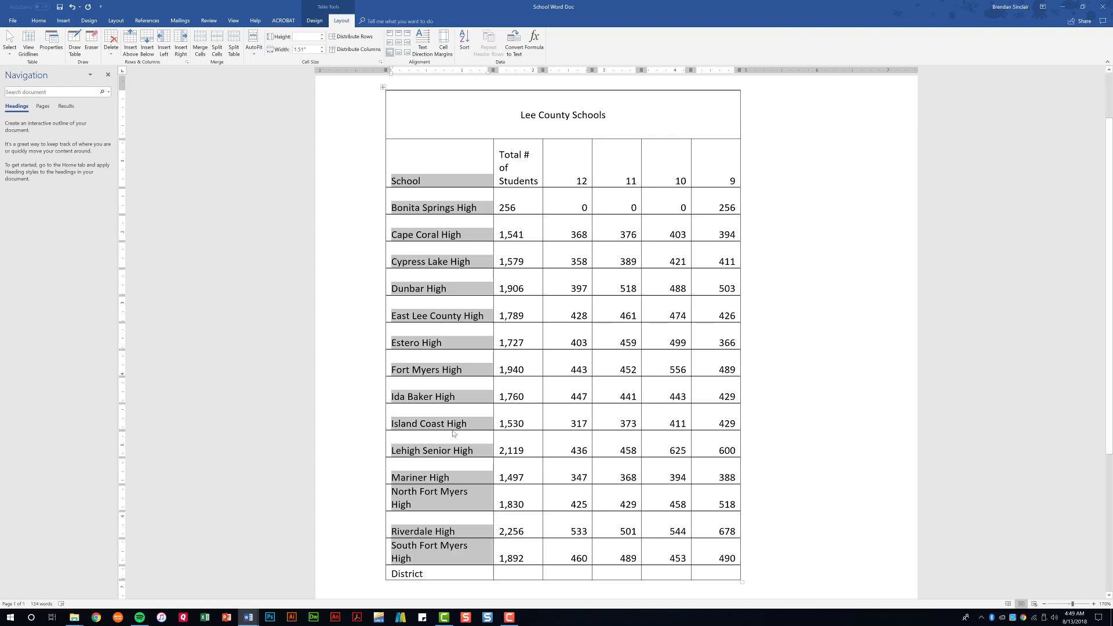
left_click(322, 47)
left_click(323, 47)
left_click(323, 47)
left_click(323, 47)
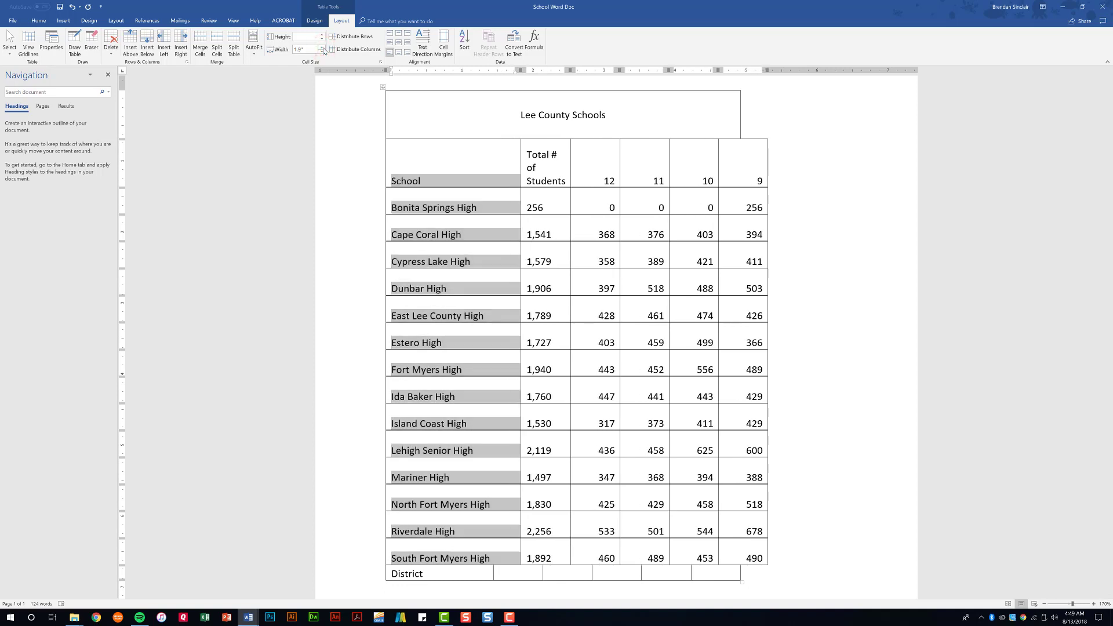
left_click(548, 369)
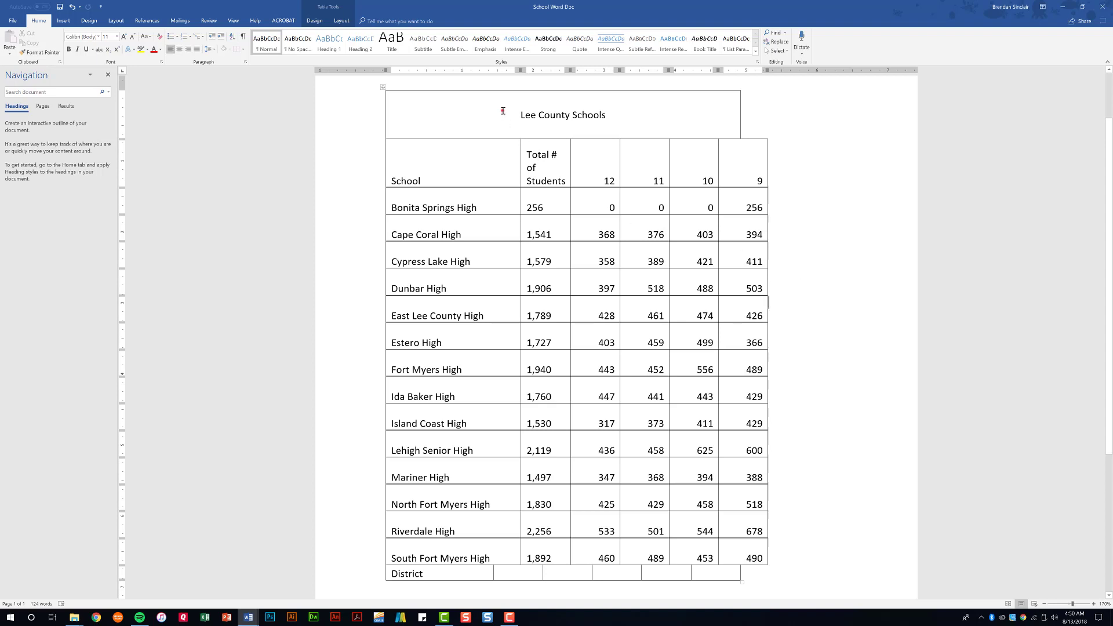
Distribute the numeric columns evenly so they share an equal width.
left_click_drag(503, 110, 733, 574)
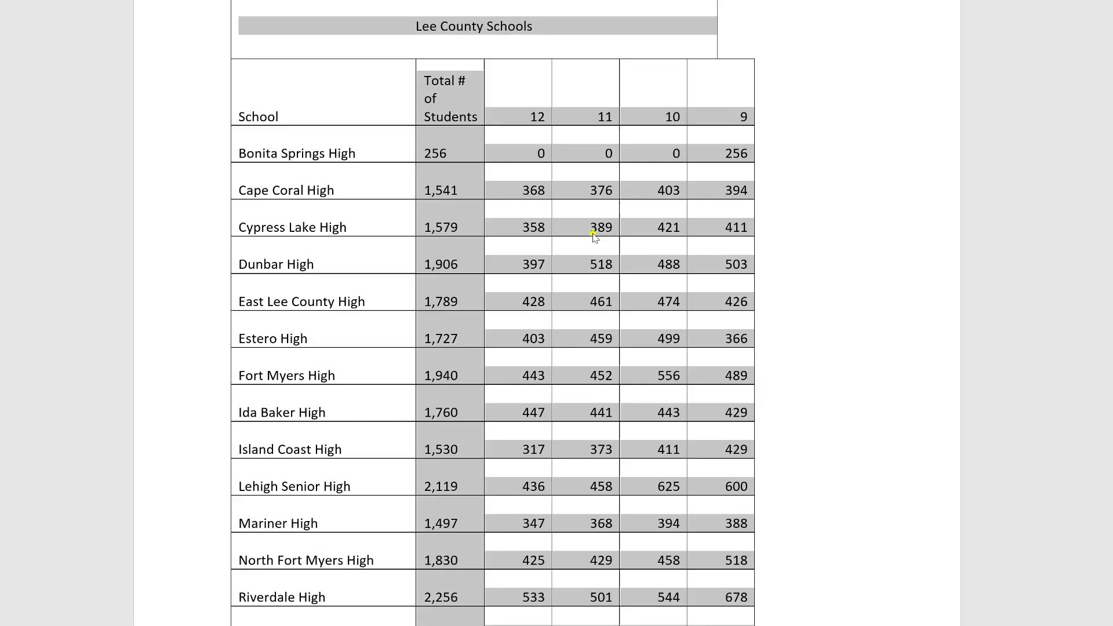
right_click(650, 266)
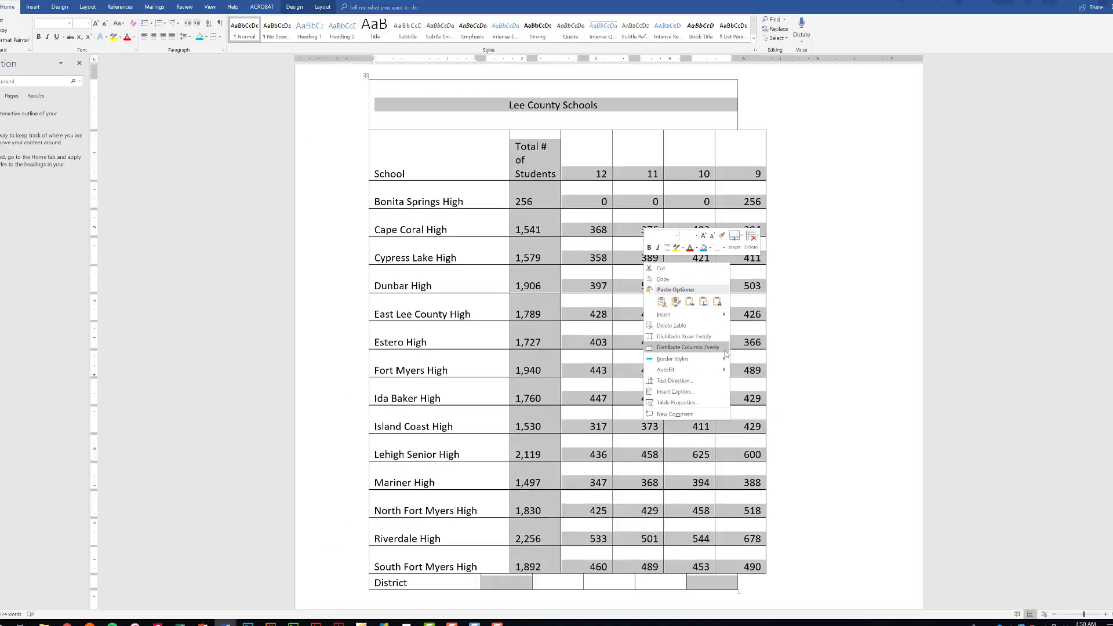
left_click(638, 341)
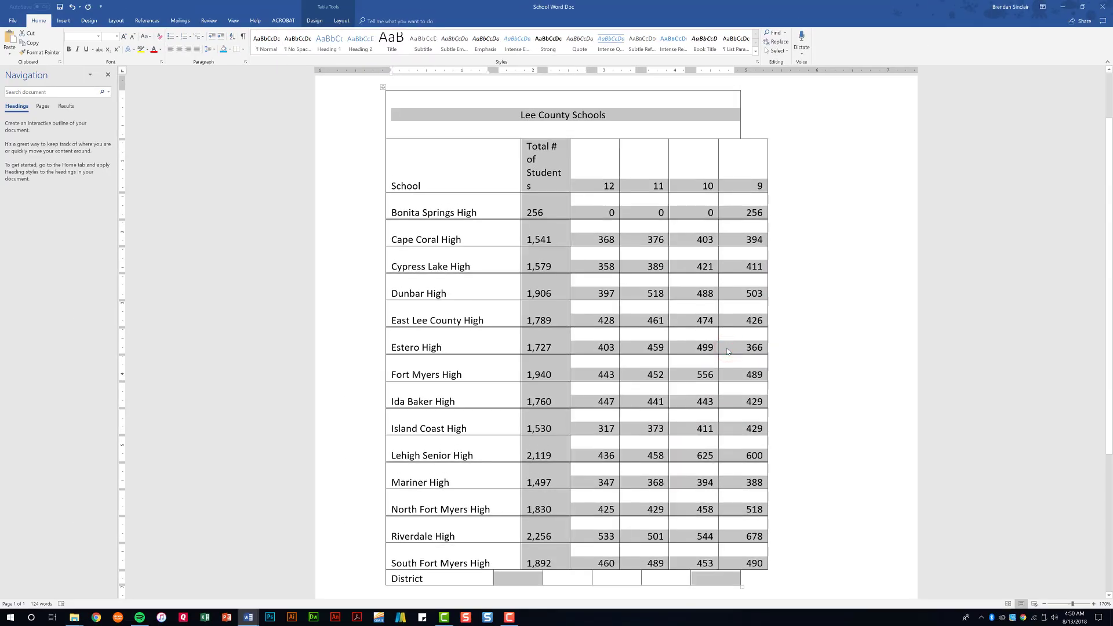
left_click(531, 131)
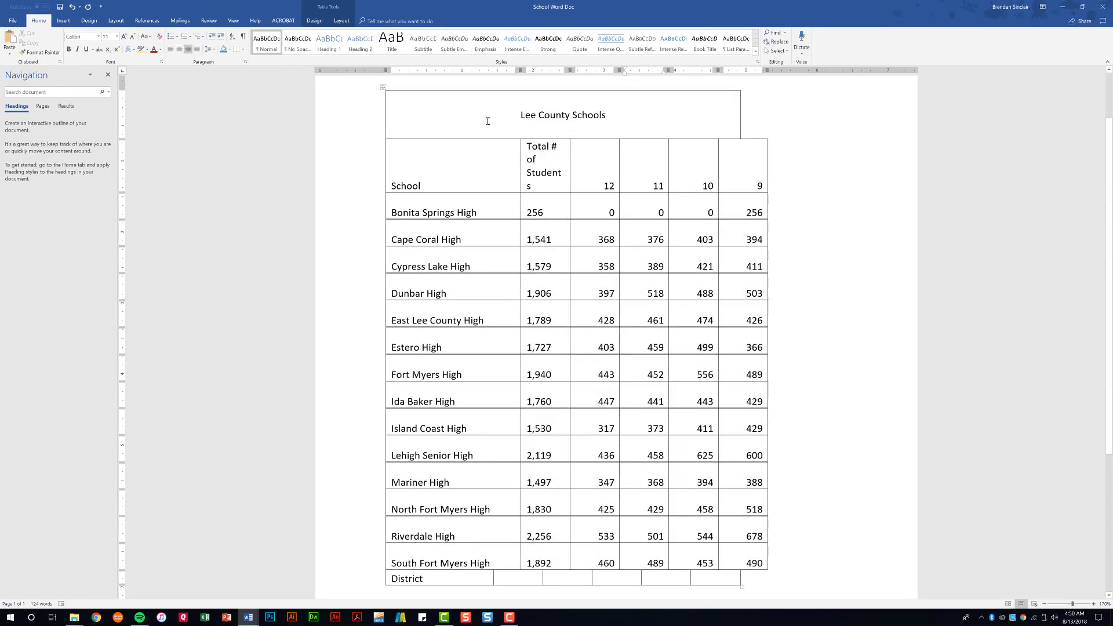
Shade the Lee County Schools title cell dark green.
left_click_drag(452, 113, 624, 117)
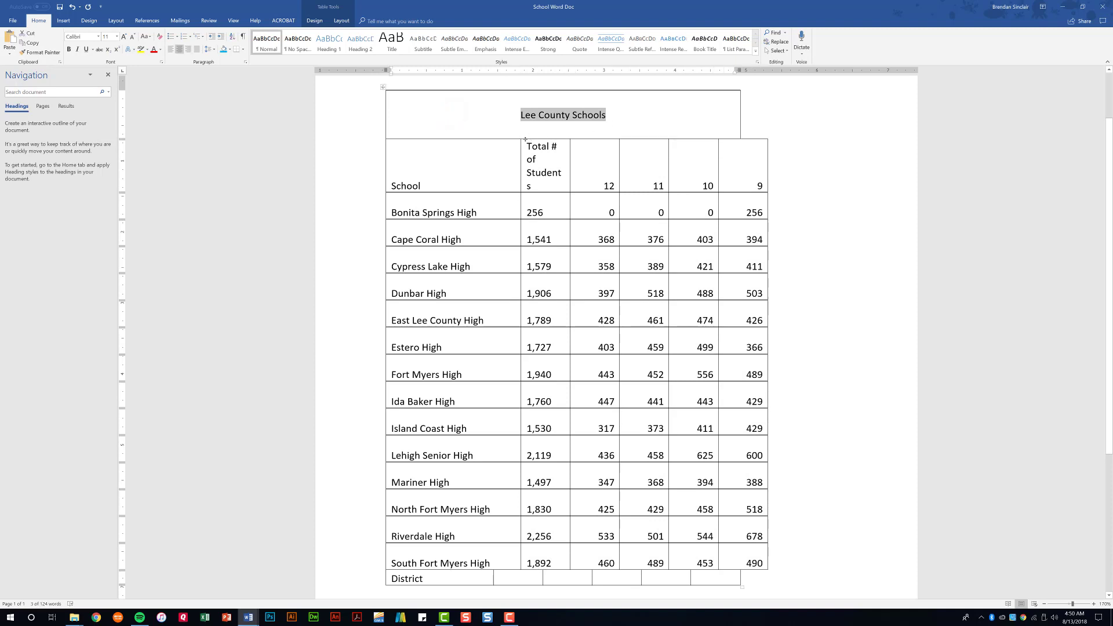
left_click(343, 22)
left_click(319, 21)
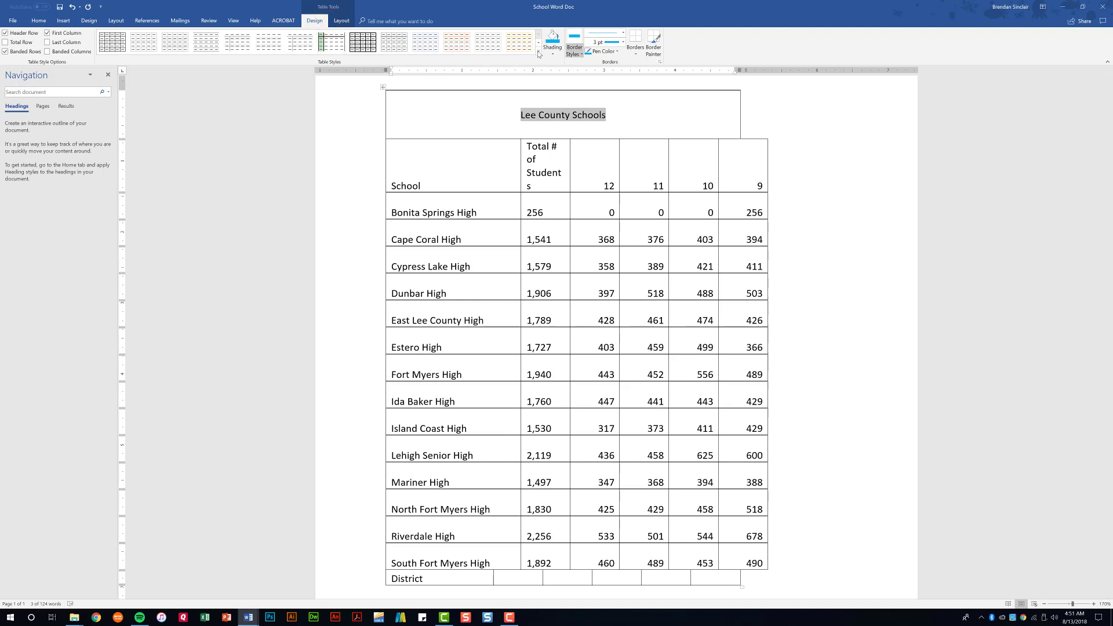
left_click(546, 54)
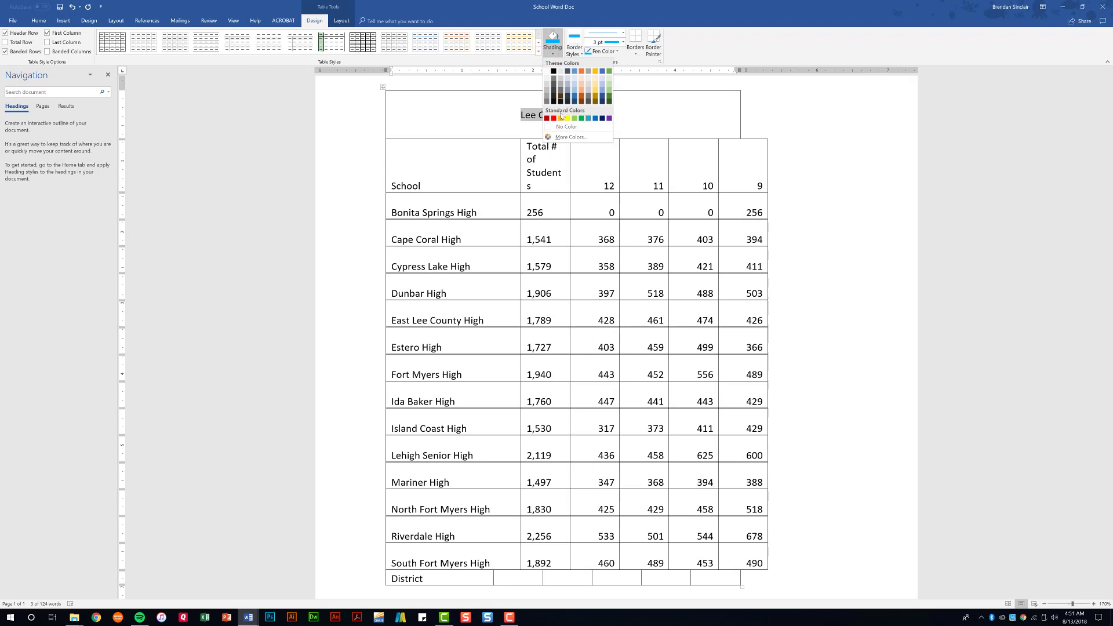
left_click(608, 102)
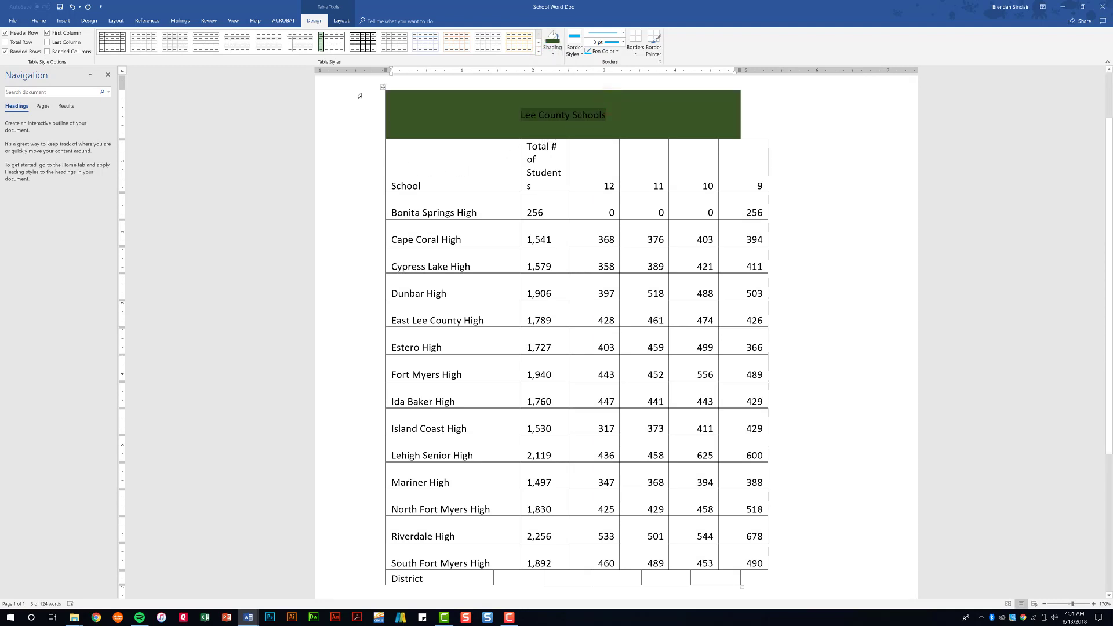
Browse the table styles without applying one, then place the cursor in the District total cell.
left_click(538, 51)
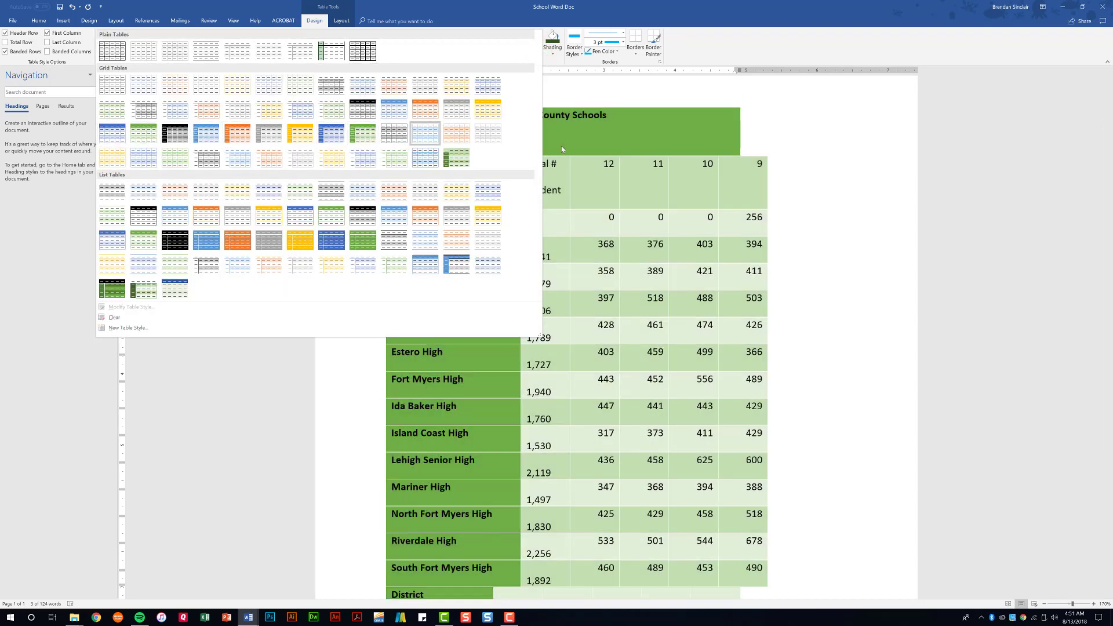
left_click(677, 151)
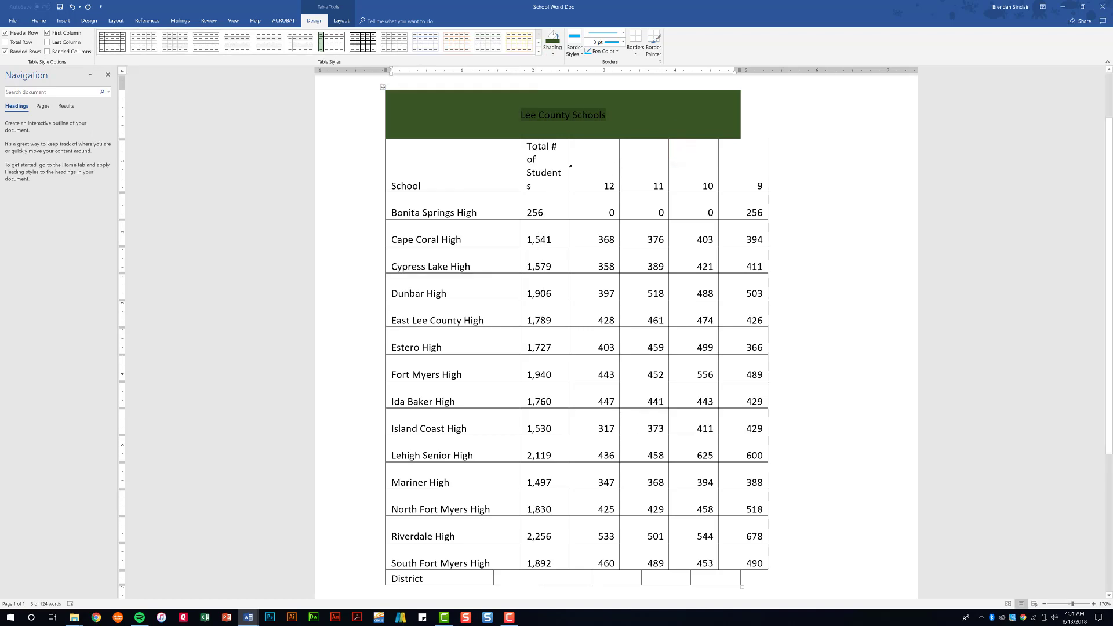
scroll(571, 166, "down", 5)
left_click(518, 365)
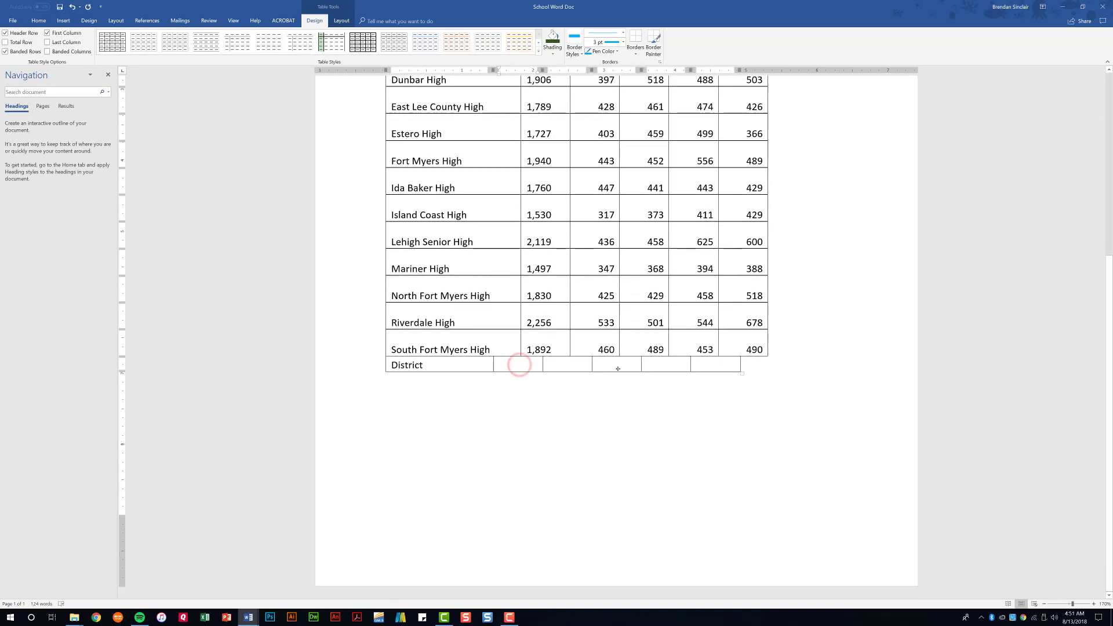
scroll(618, 369, "up", 4)
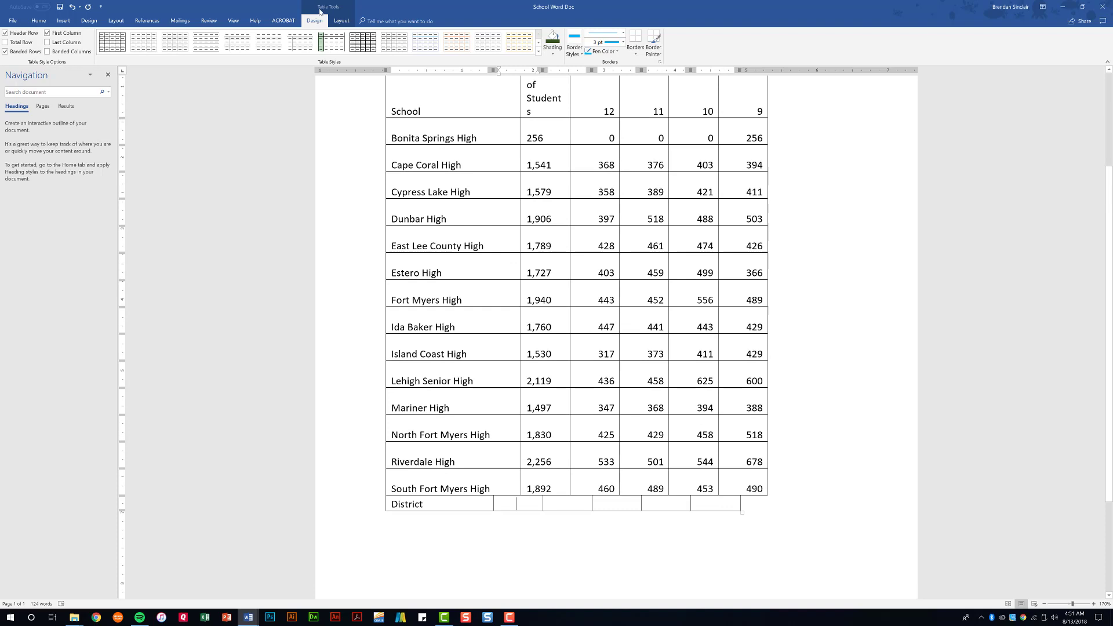
left_click(342, 21)
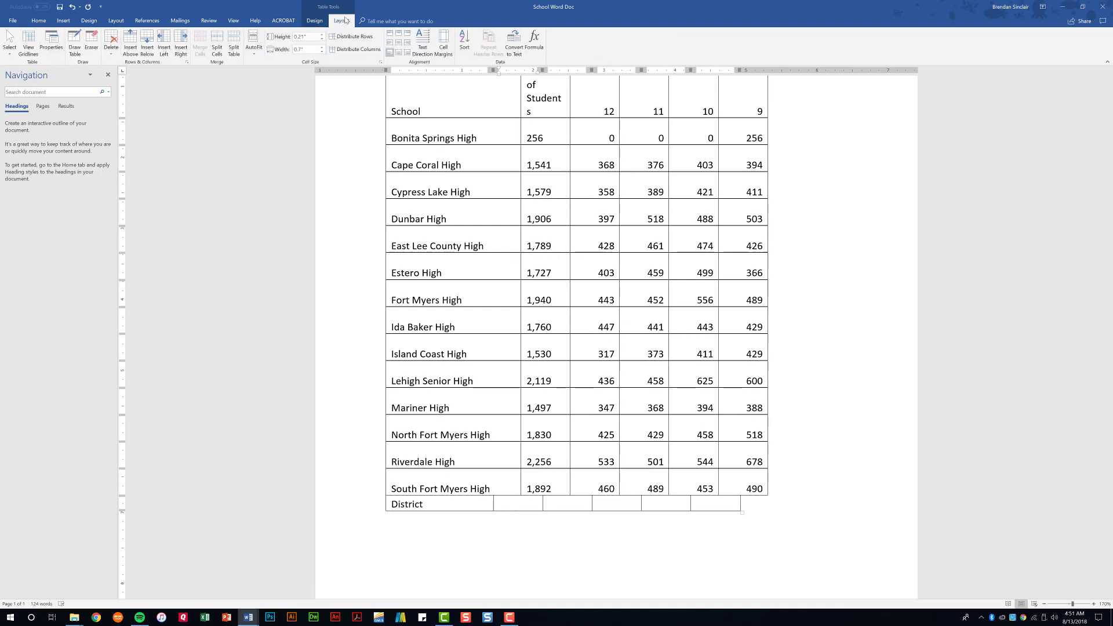
Insert =SUM(ABOVE) in the District total cell and change Dunbar High's total to 2400.
left_click(534, 41)
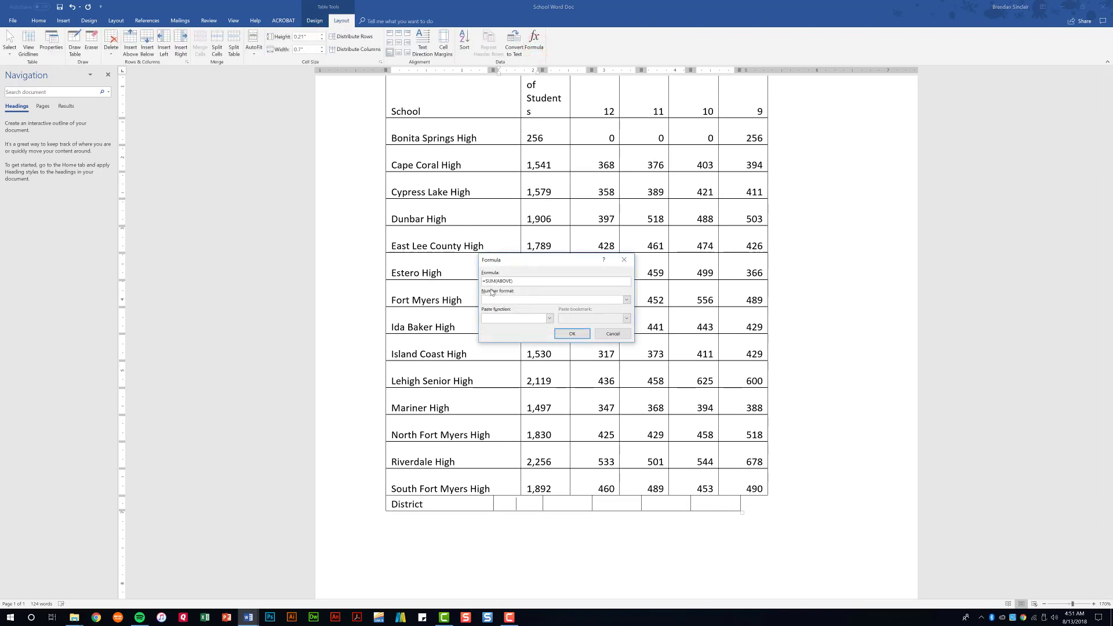
left_click(571, 334)
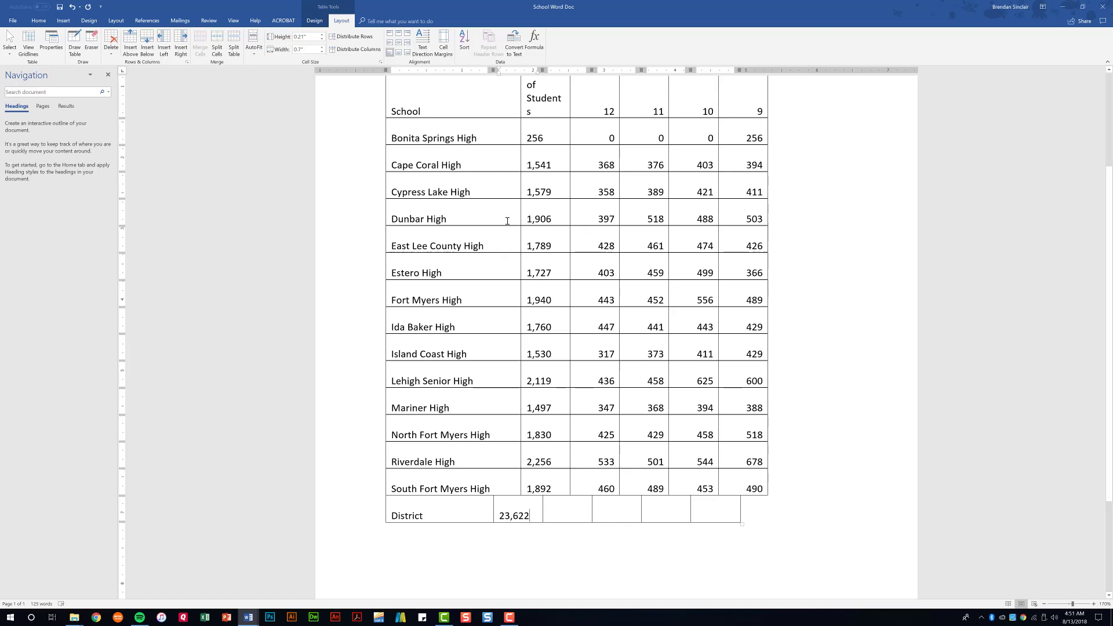
triple_click(558, 217)
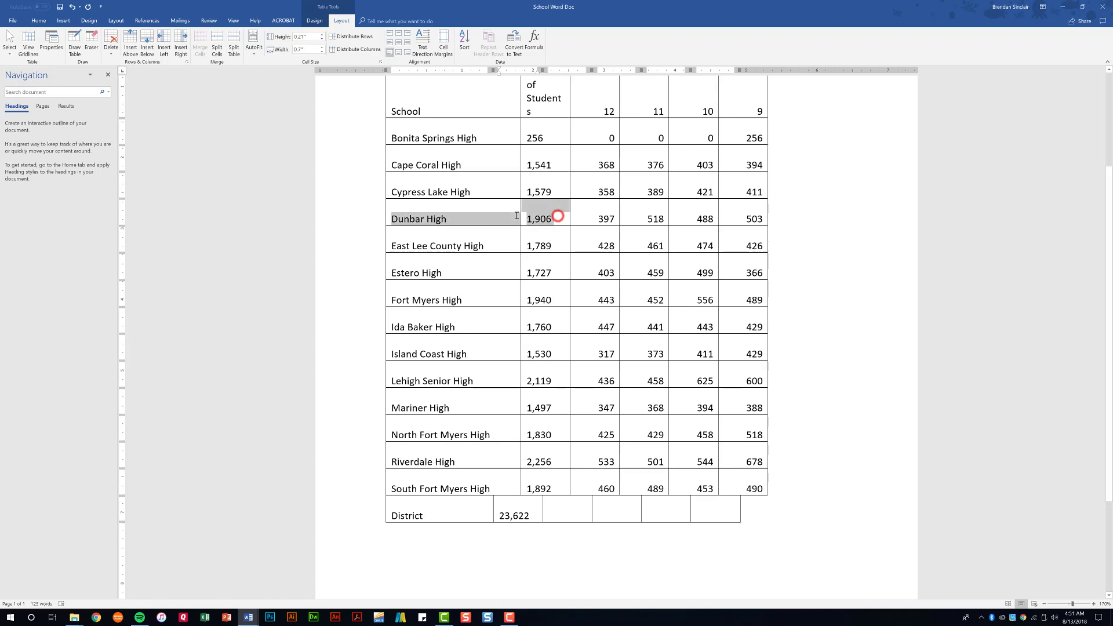
left_click(558, 223)
left_click_drag(558, 223, 524, 222)
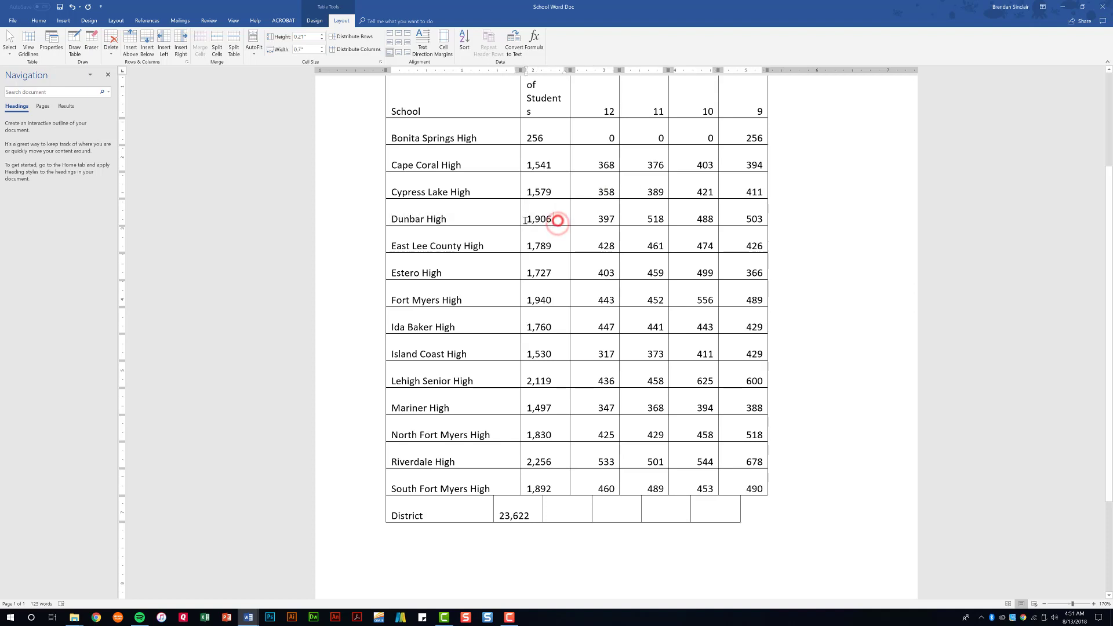
type("2400")
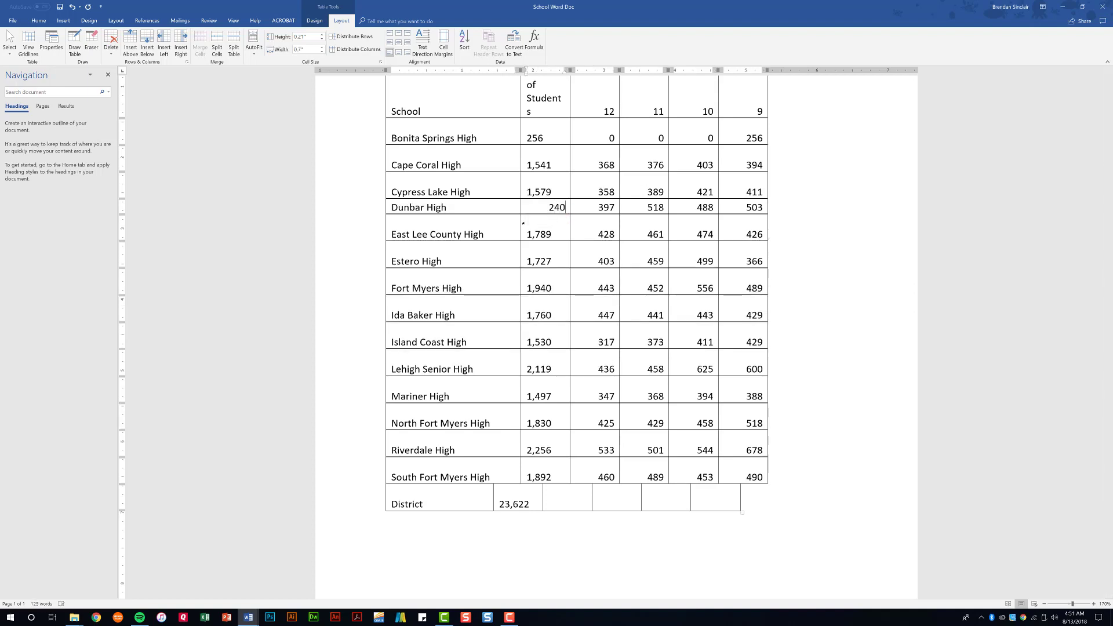
left_click(531, 467)
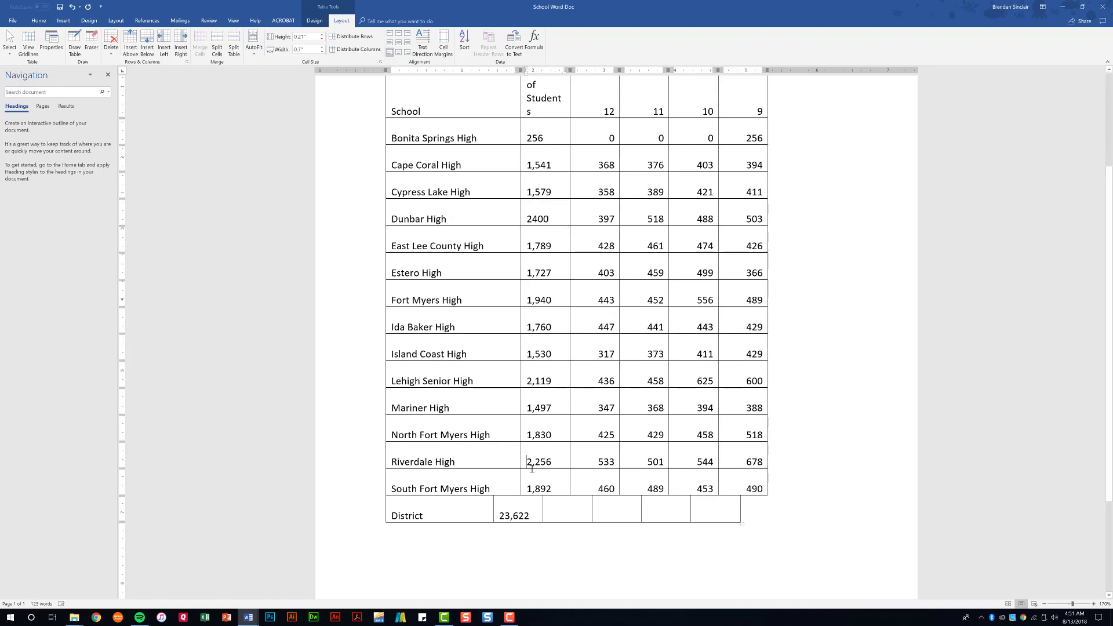
Update the District total field so it recalculates to 24,116.
left_click(514, 518)
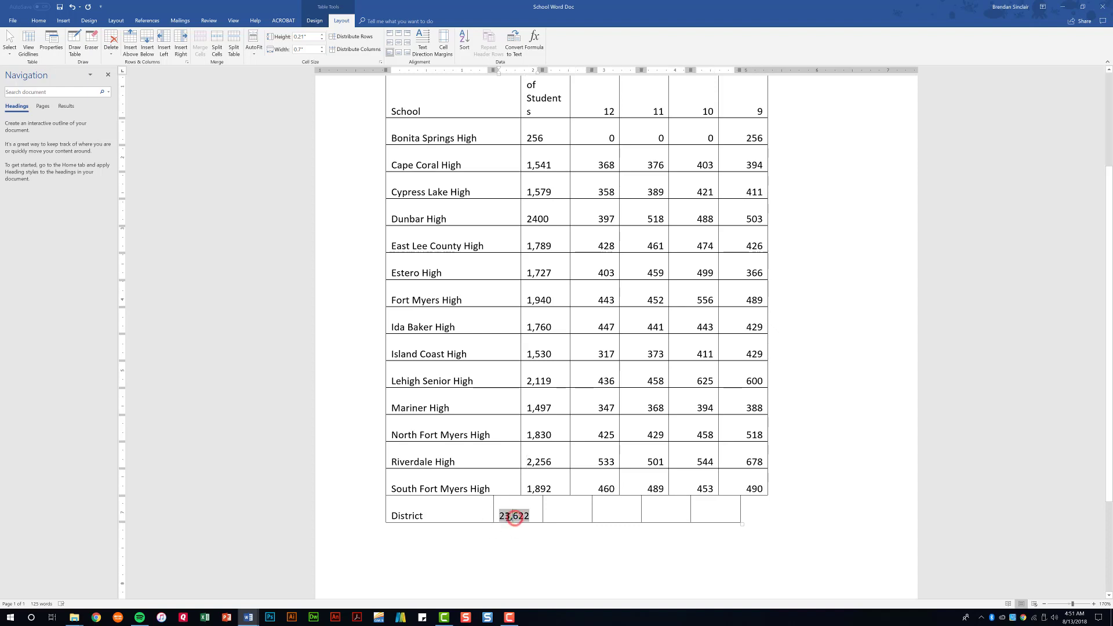
right_click(513, 519)
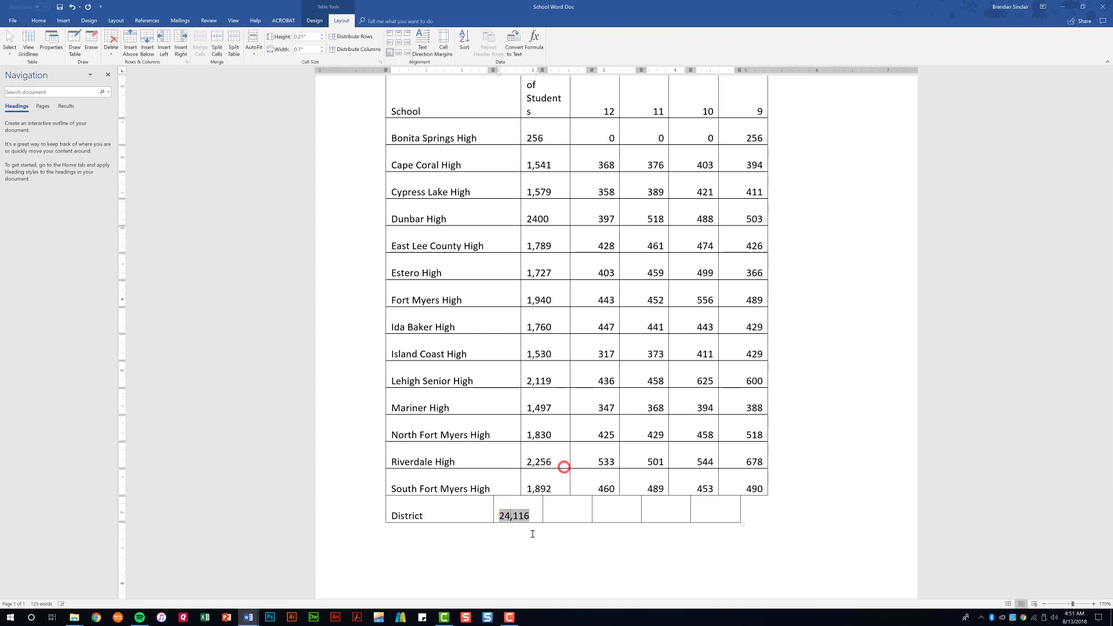
left_click(562, 468)
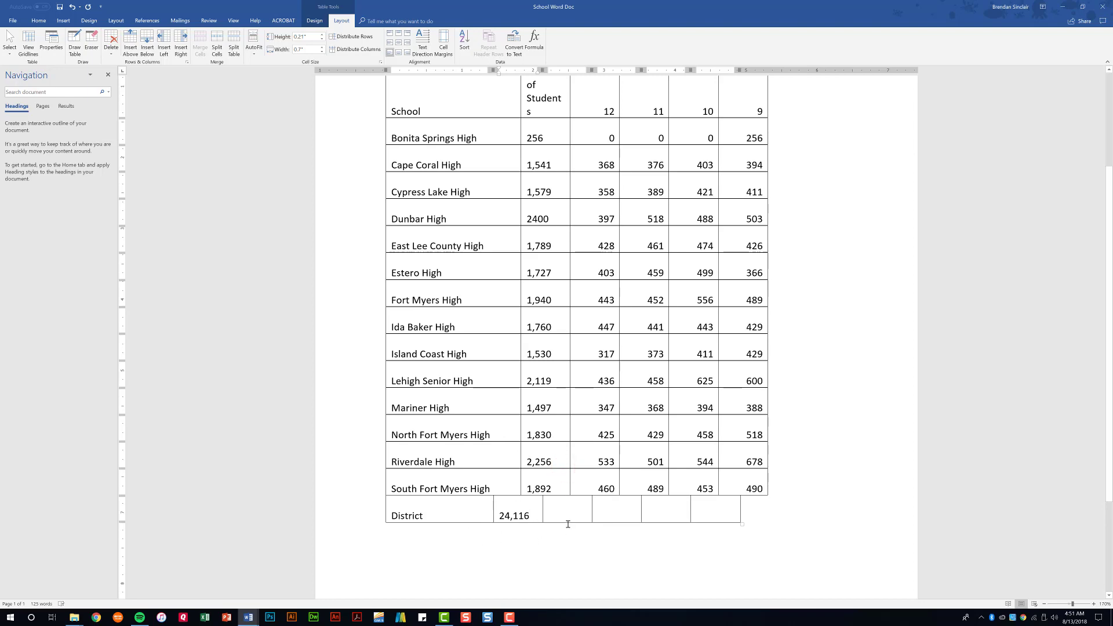